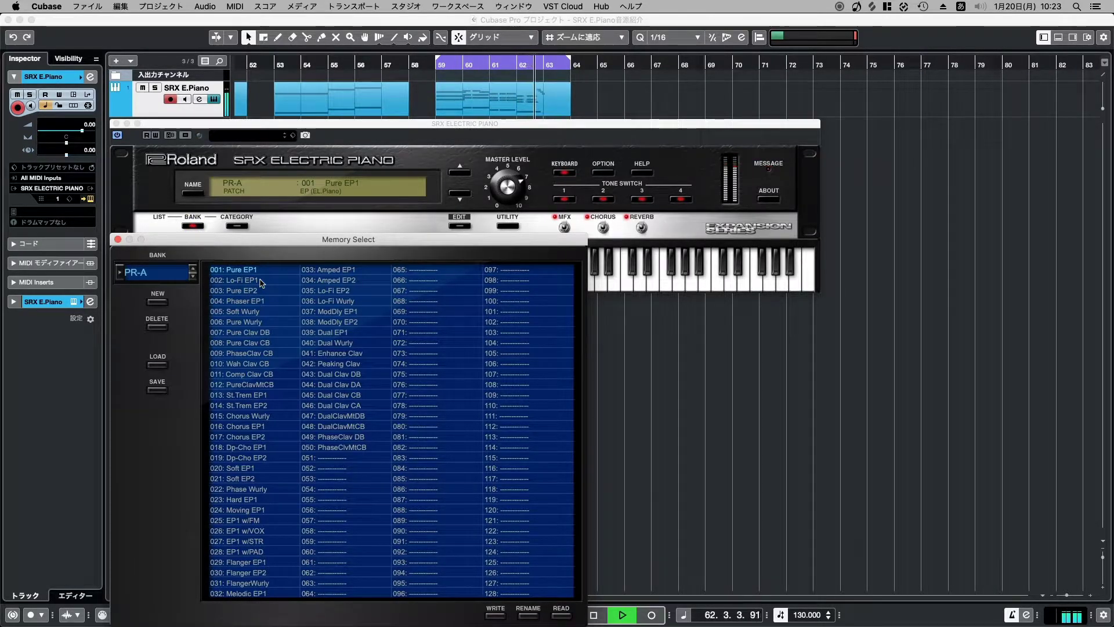
Step: Audition PR-A electric piano patches one by one against the looping MIDI part, from 002 Lo-Fi EP1 to 006 Pure Wurly
left_click(253, 280)
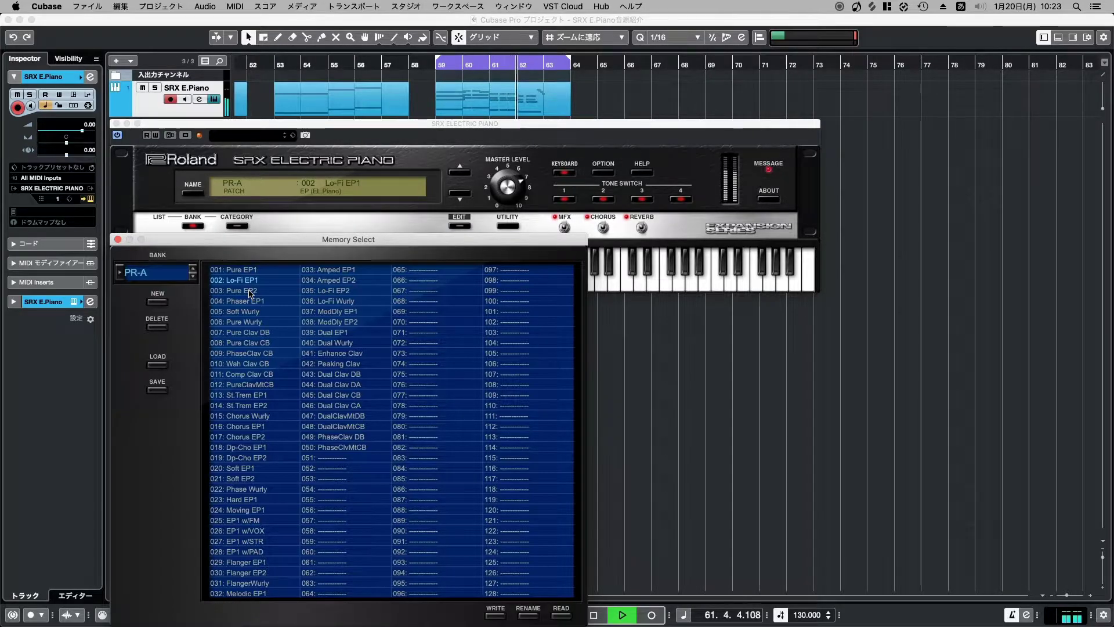
left_click(250, 292)
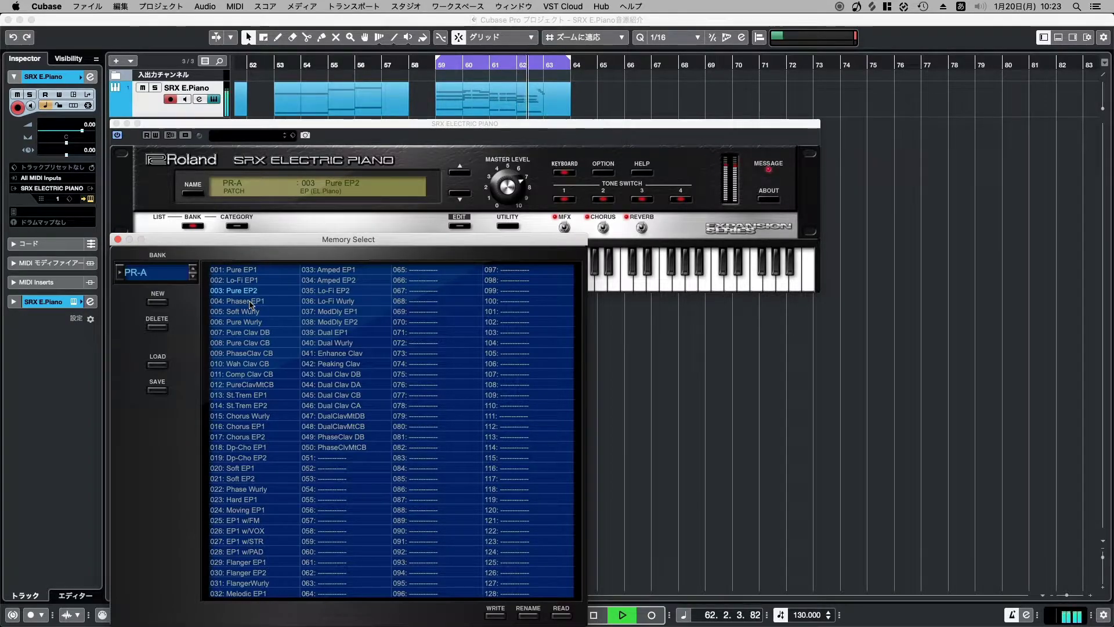
left_click(251, 302)
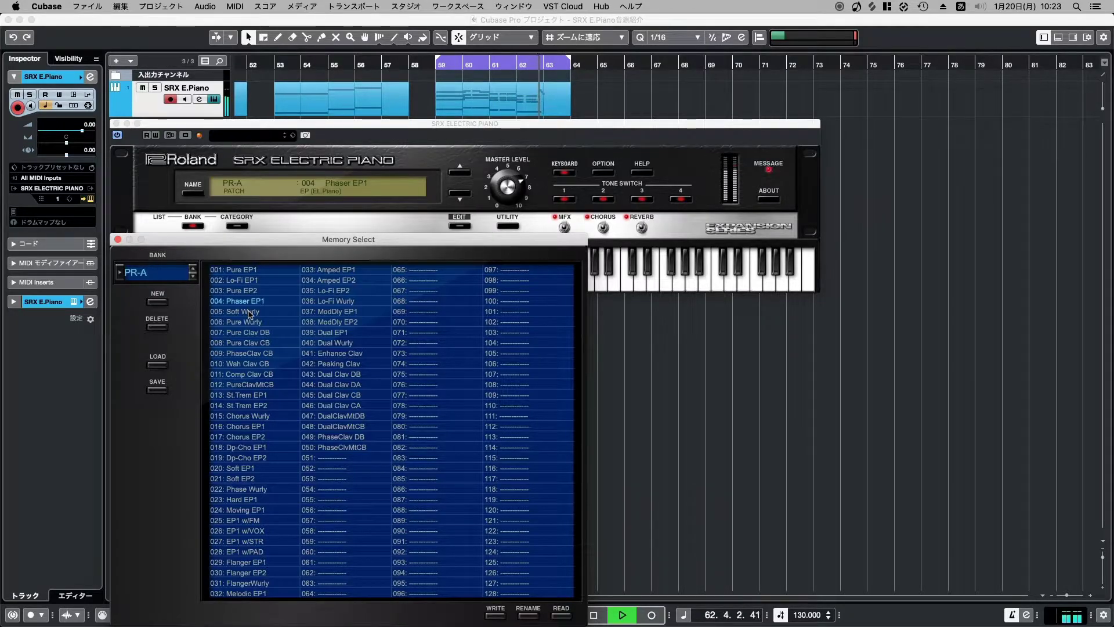
left_click(249, 312)
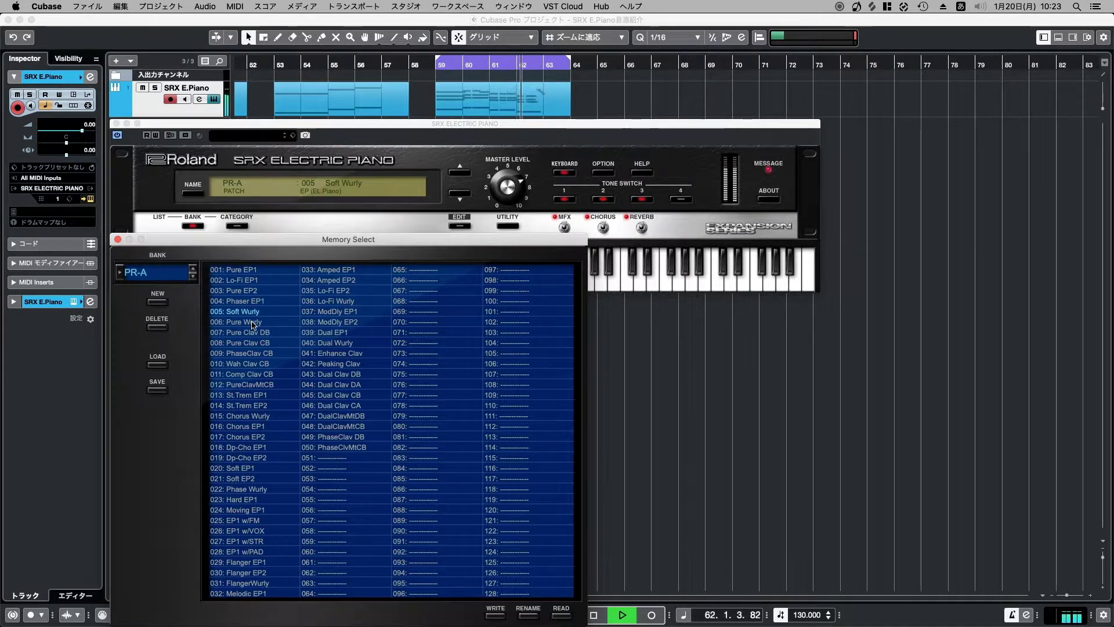
left_click(253, 323)
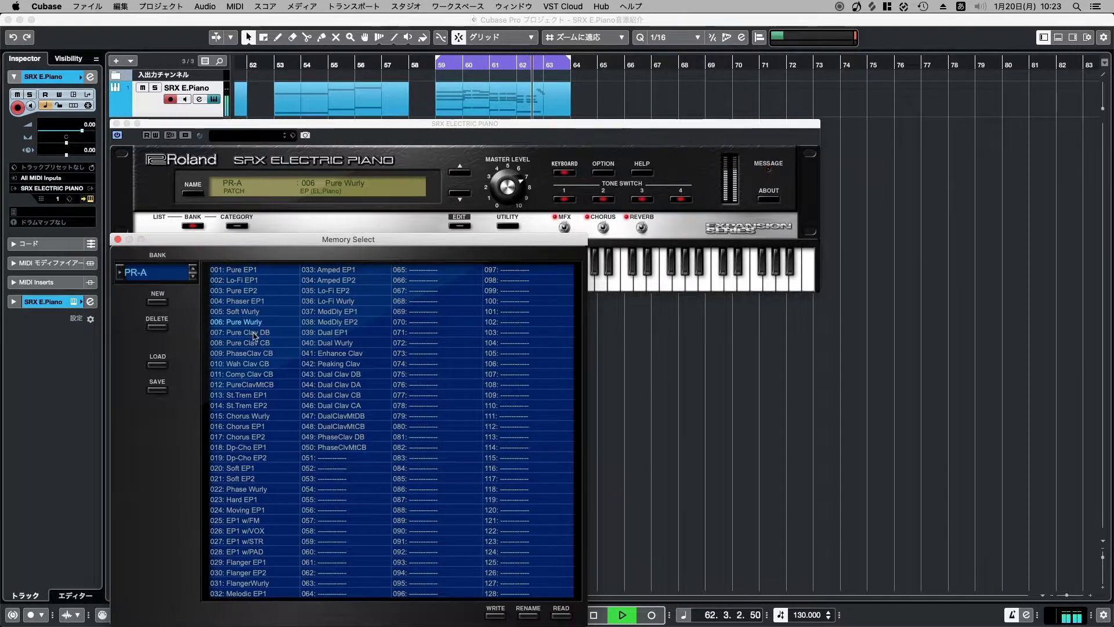
Step: Audition the PR-A clavinet patches in order over the looping part, from 007 Pure Clav DB to 012 PureClavMtCB
left_click(254, 332)
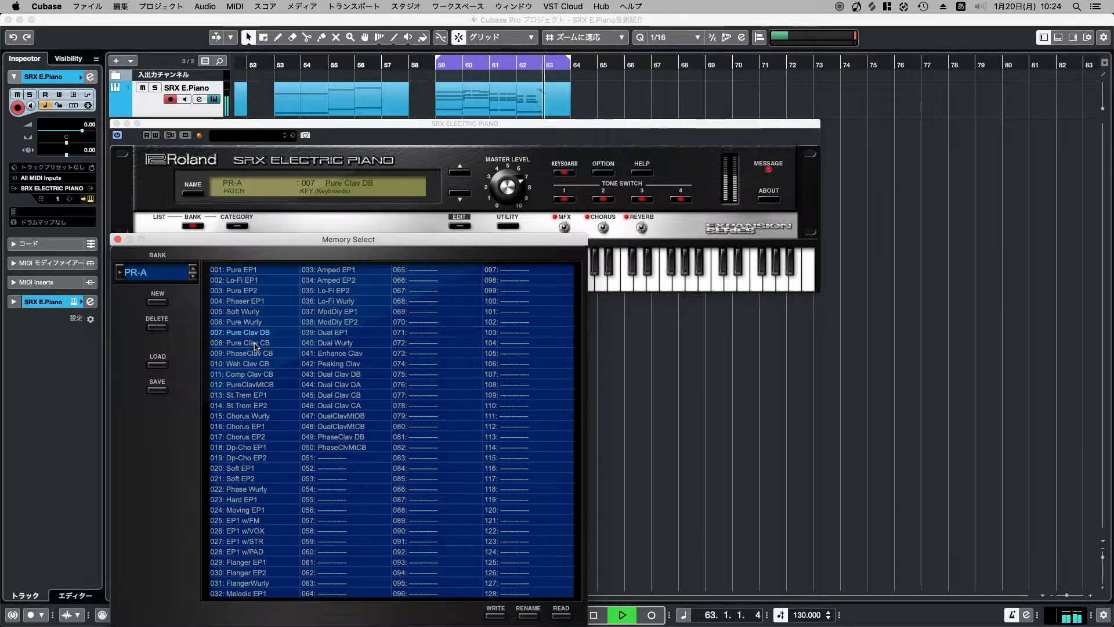
left_click(256, 344)
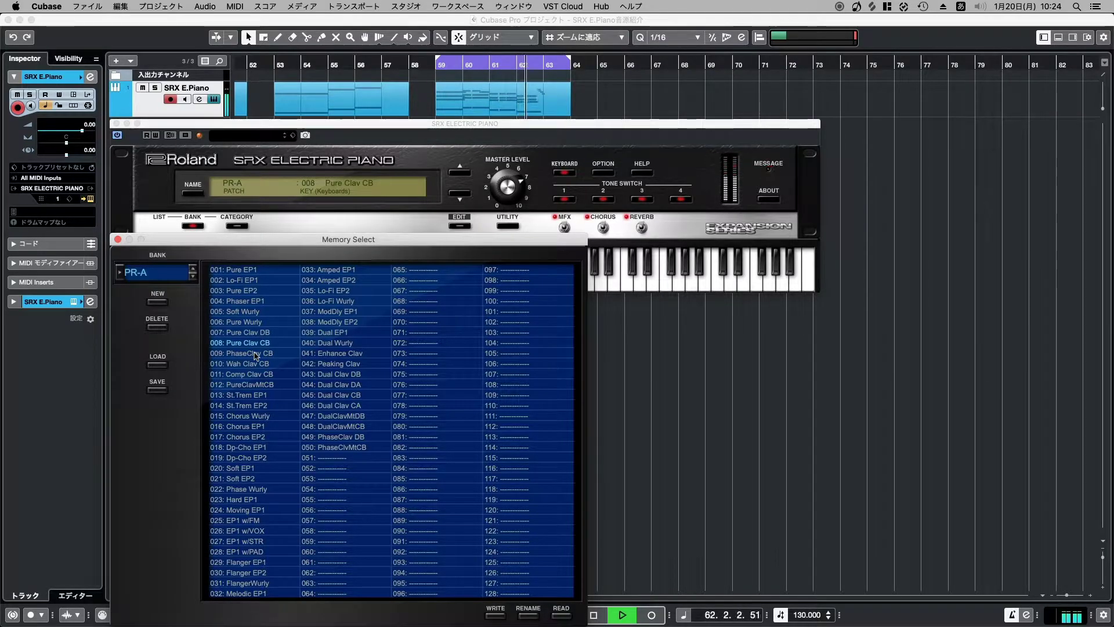
left_click(255, 354)
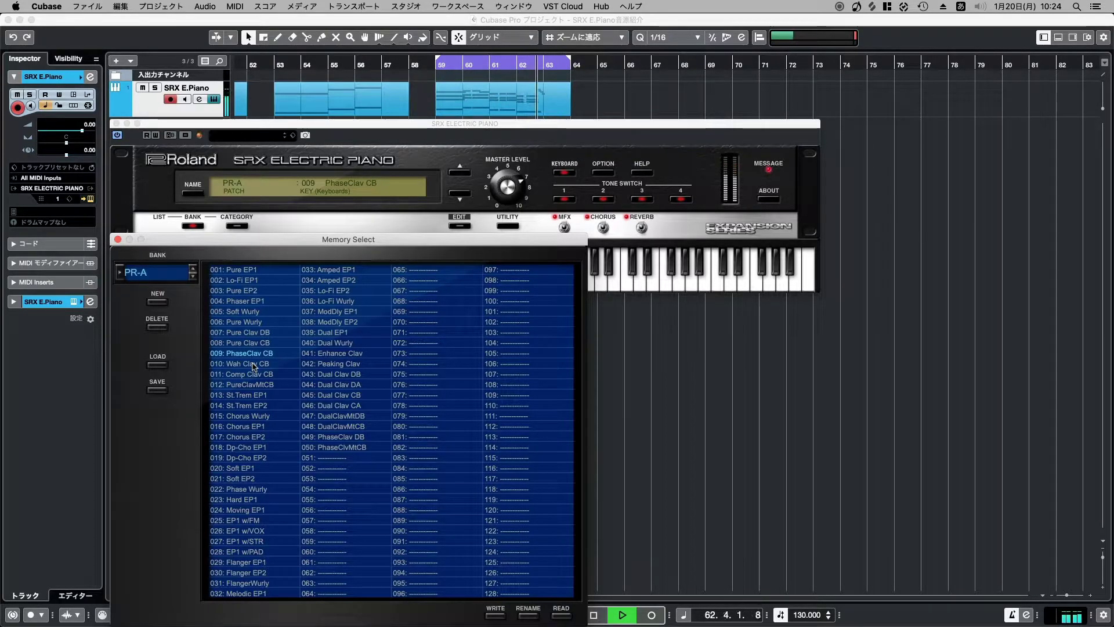
left_click(253, 364)
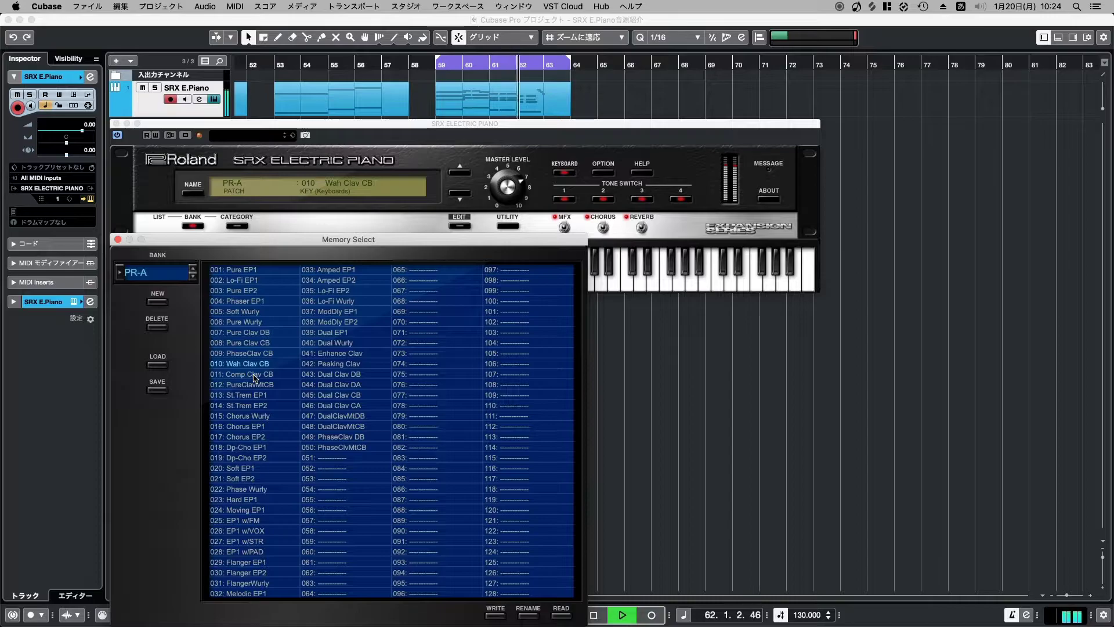
left_click(254, 374)
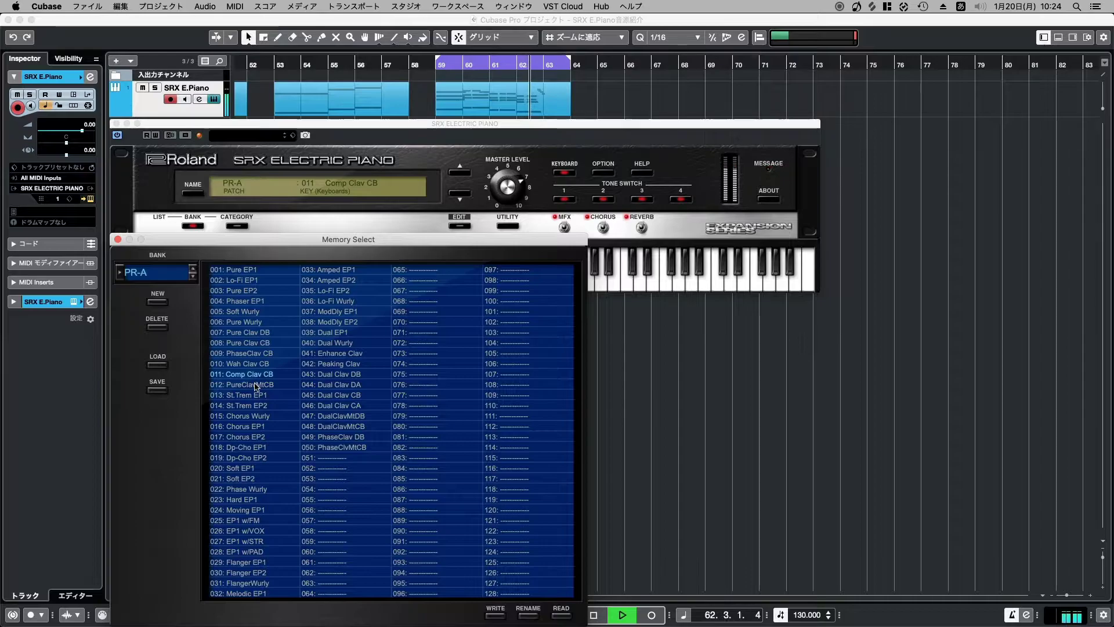
left_click(255, 385)
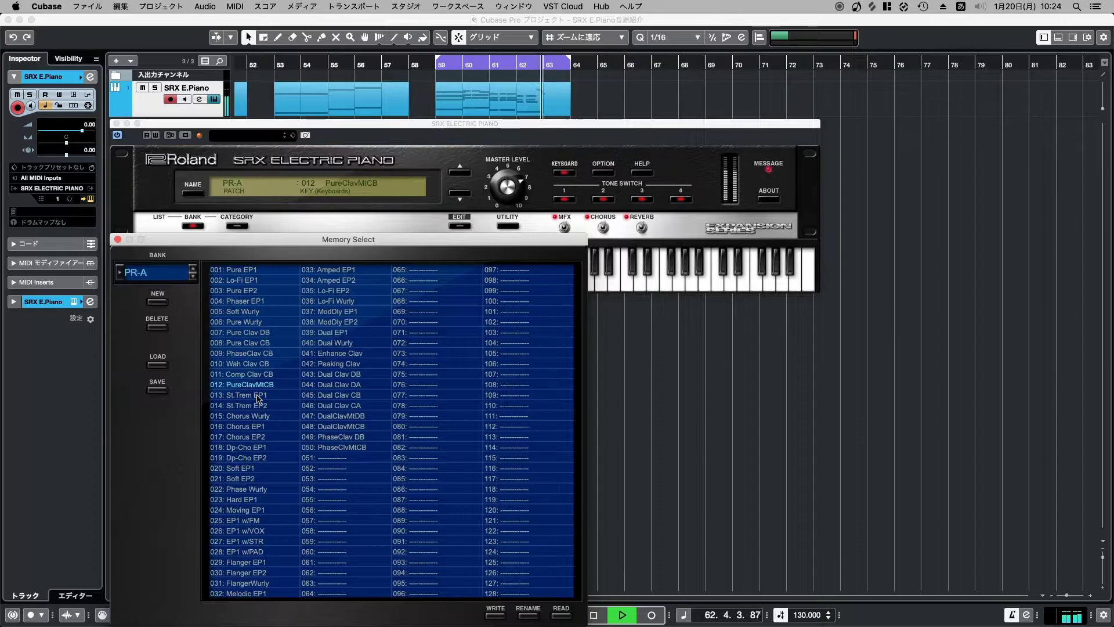
Step: Audition the tremolo and chorus patches in order over the loop, from 013 St.Trem EP1 to 019 Dp-Cho EP2
left_click(257, 396)
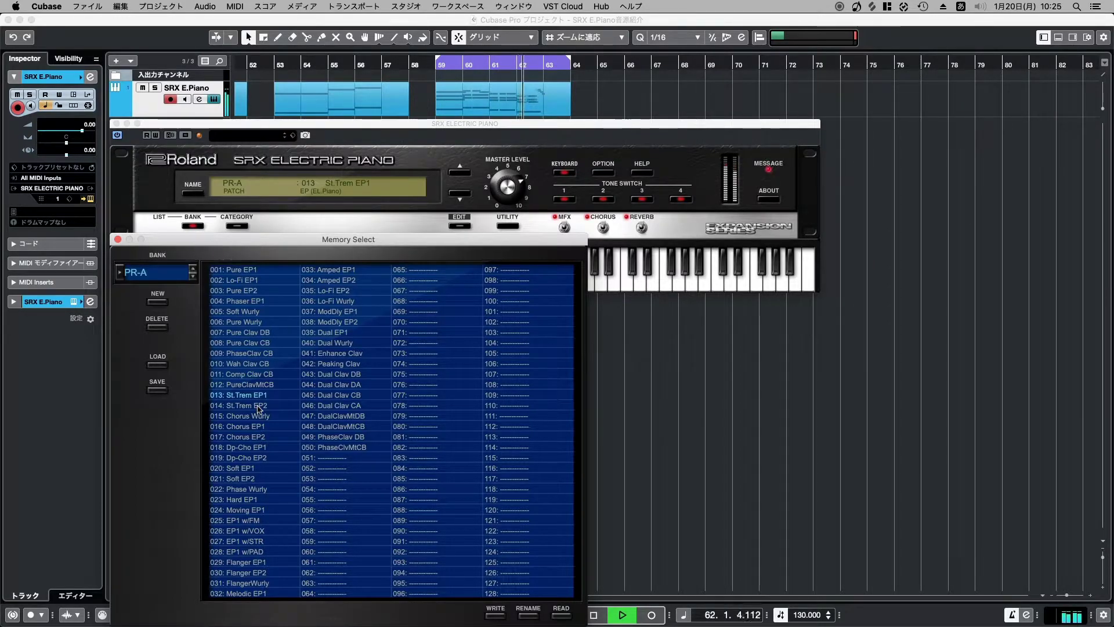
left_click(257, 406)
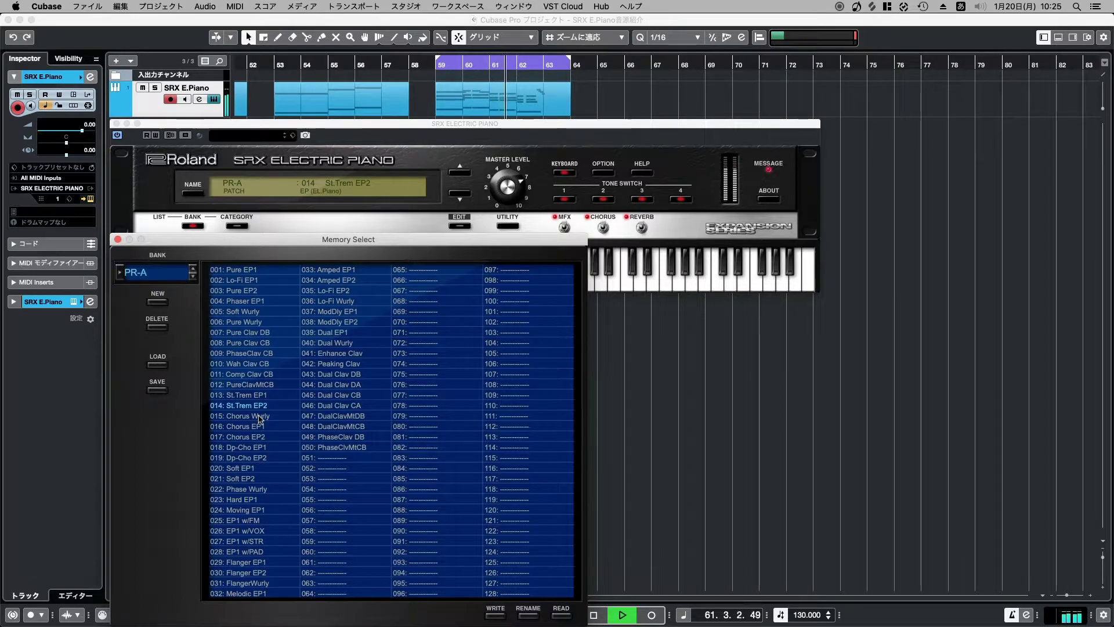
left_click(260, 416)
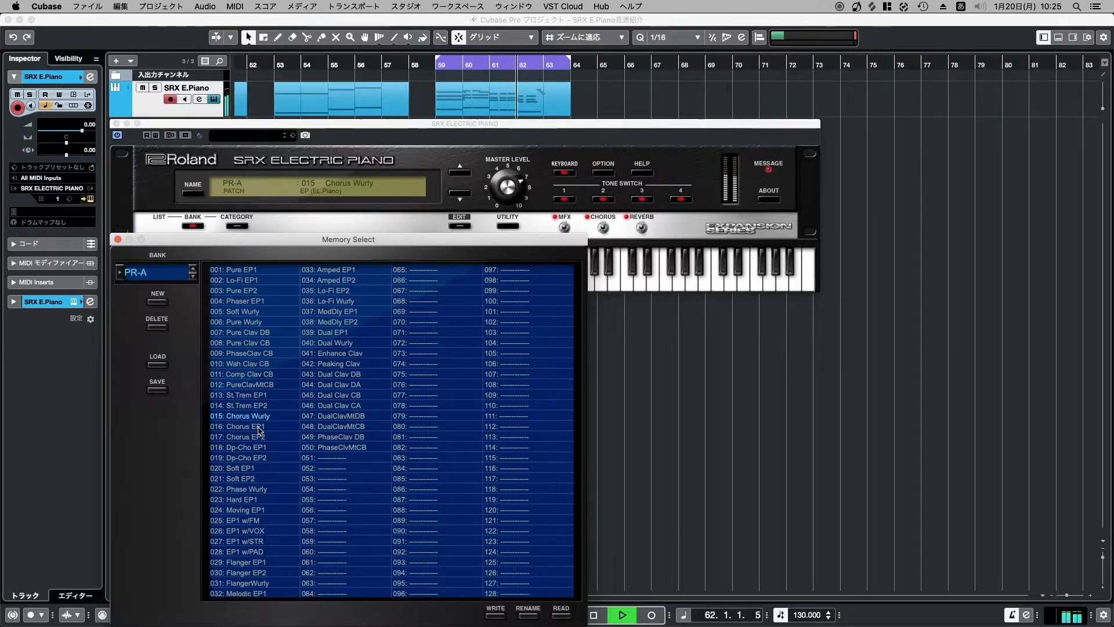
left_click(258, 427)
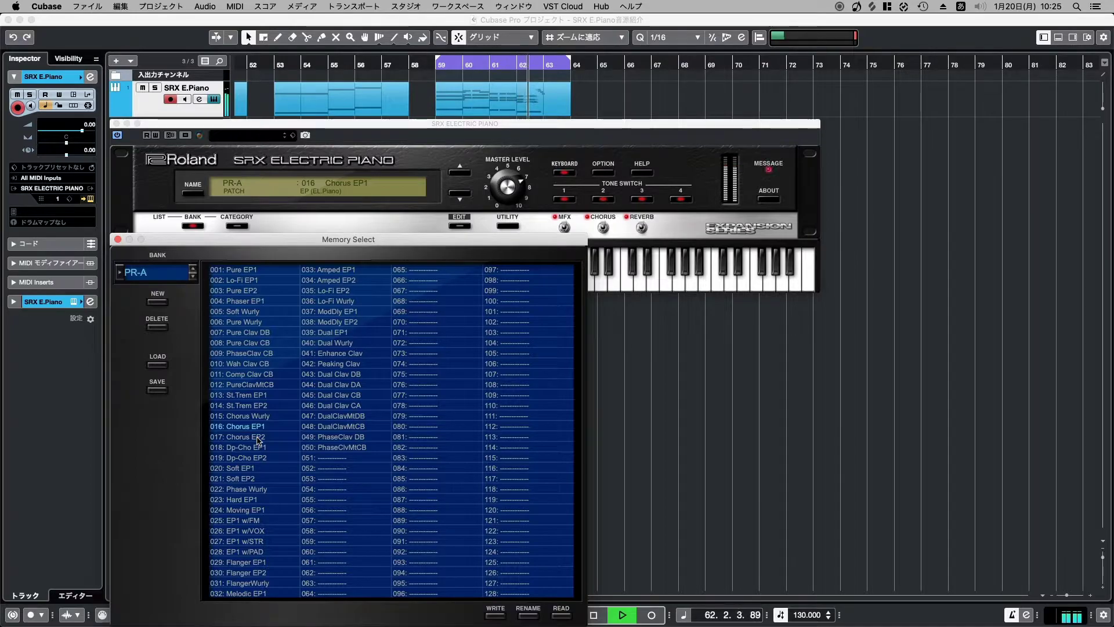
left_click(258, 437)
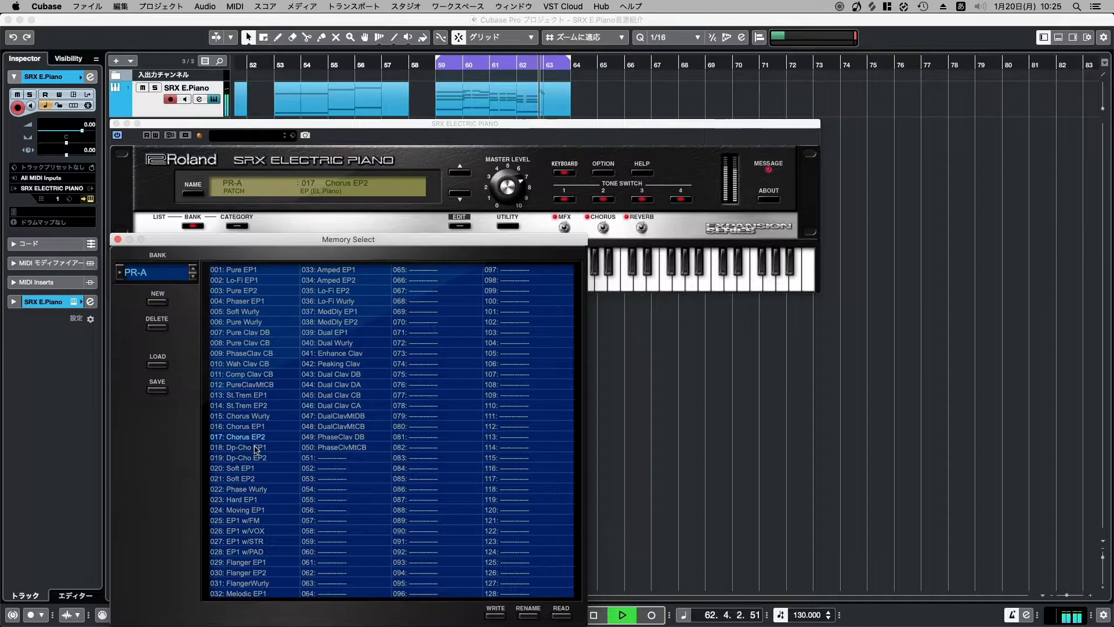
left_click(256, 447)
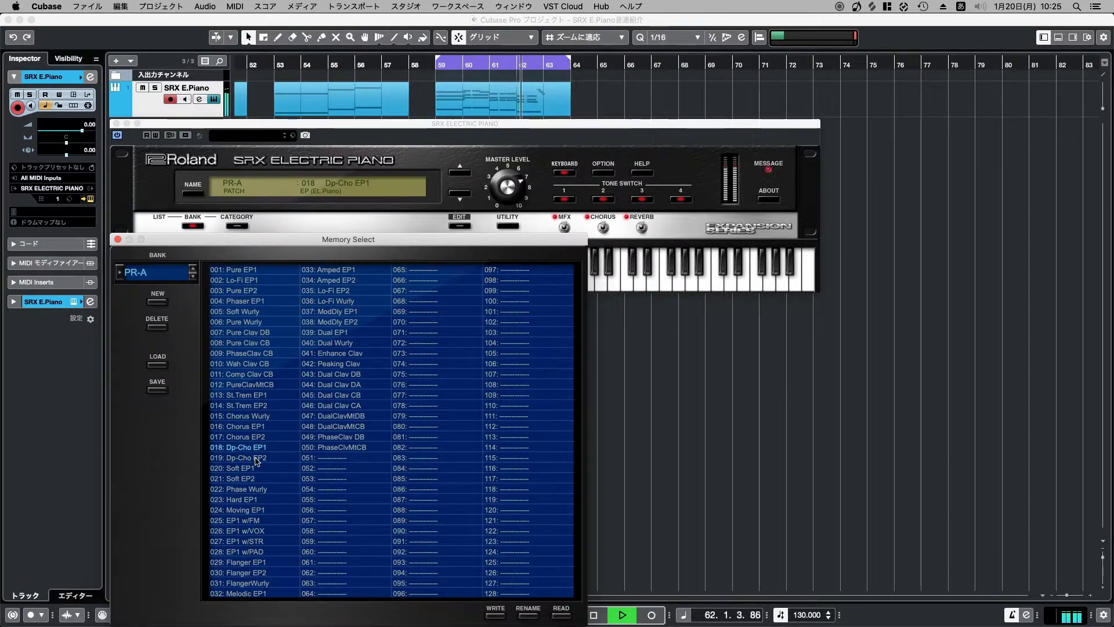
left_click(257, 458)
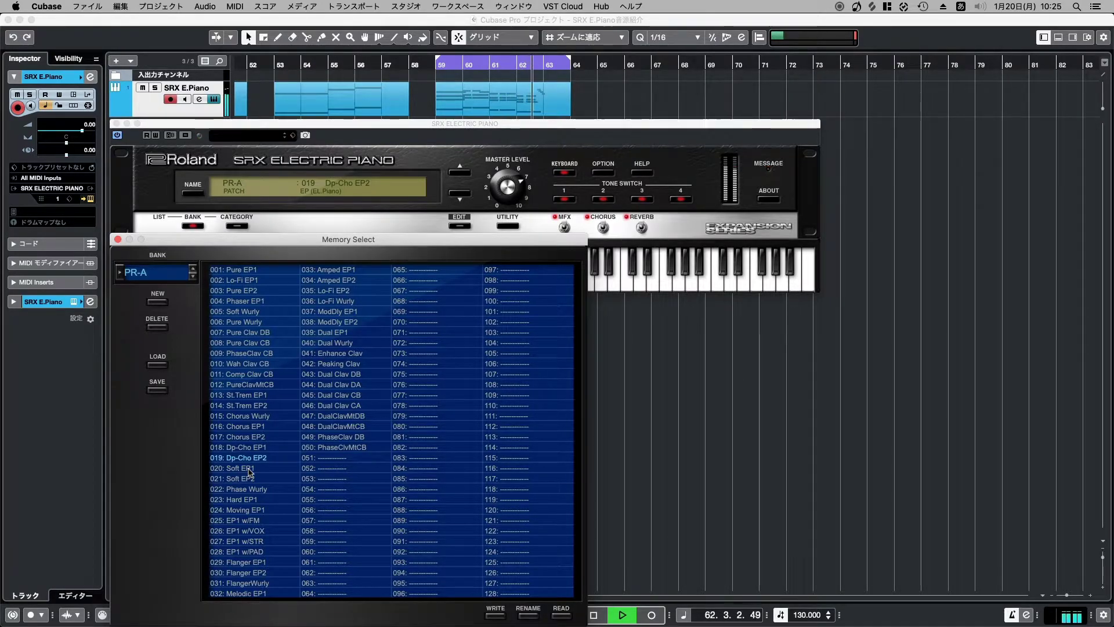
Step: Audition the soft, phase, hard and moving patches in order over the loop, from 020 Soft EP1 to 024 Moving EP1
left_click(248, 468)
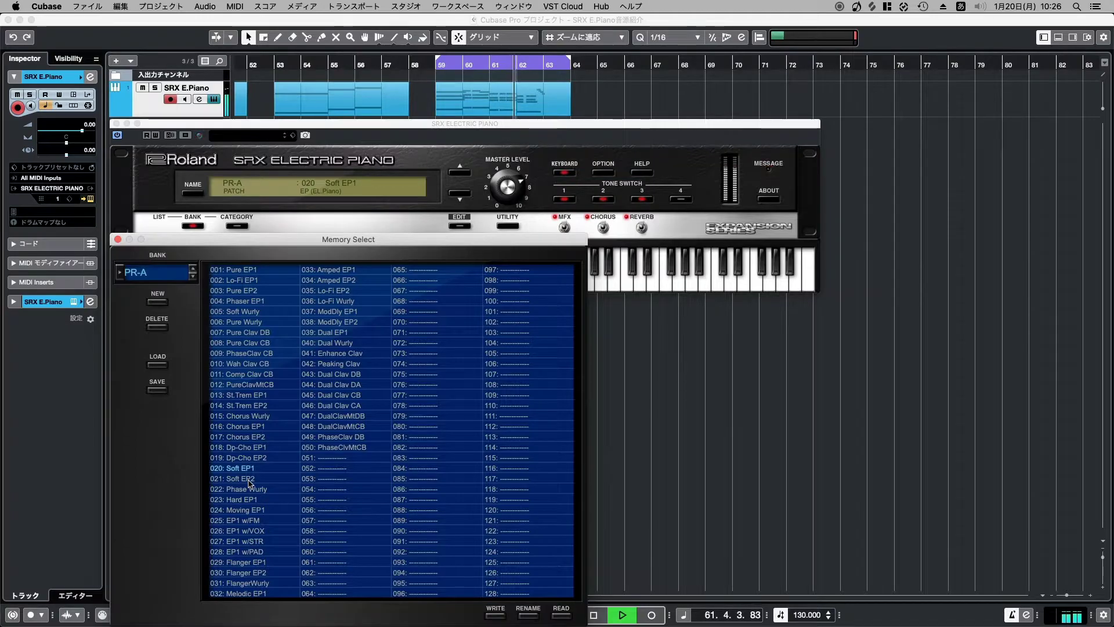
left_click(249, 480)
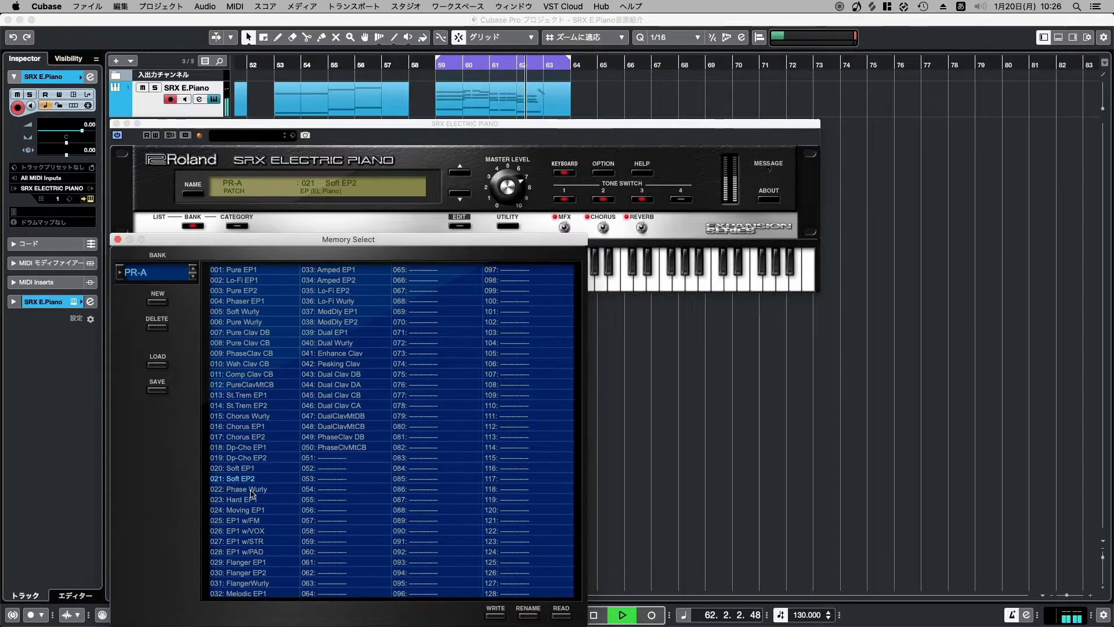
left_click(244, 489)
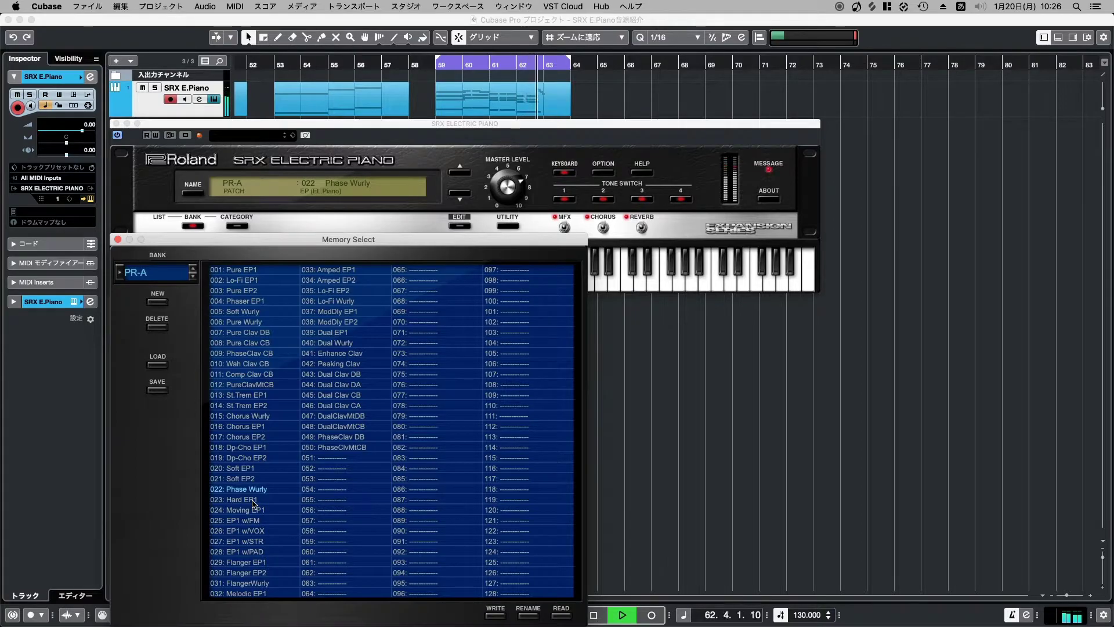
left_click(252, 500)
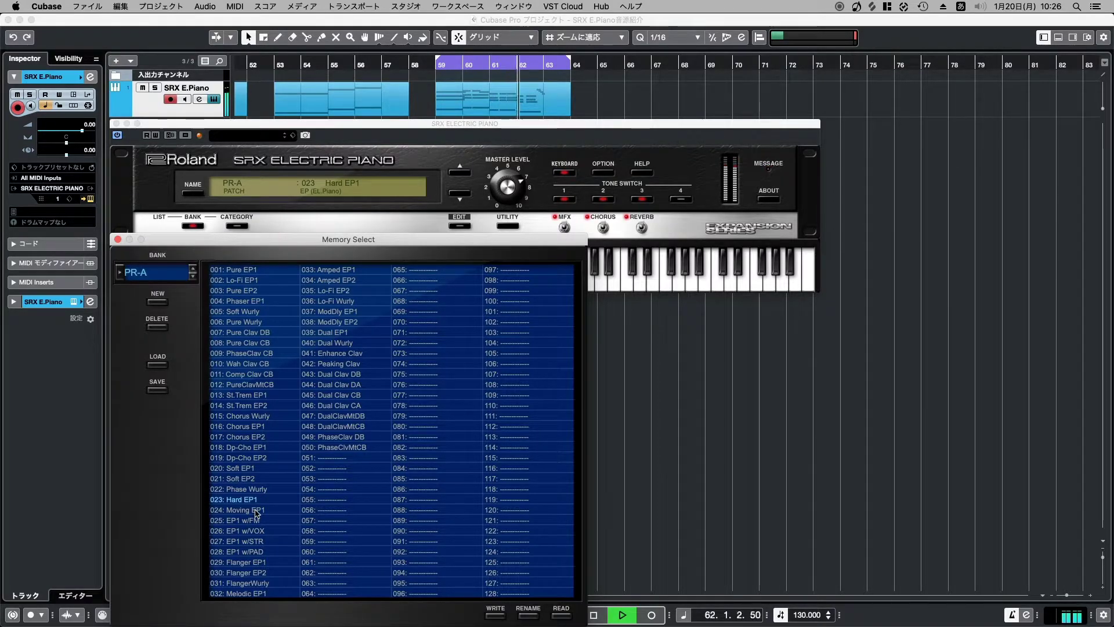
left_click(256, 510)
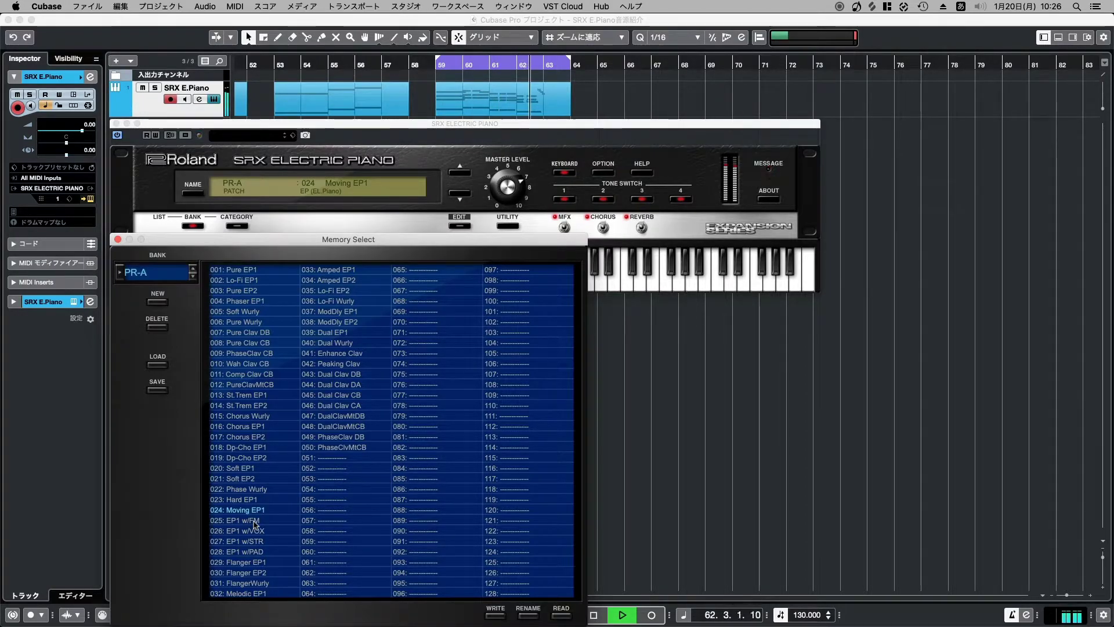
Step: Audition the layered EP1 patches in order over the loop, from 025 EP1 w/FM to 028 EP1 w/PAD
left_click(253, 520)
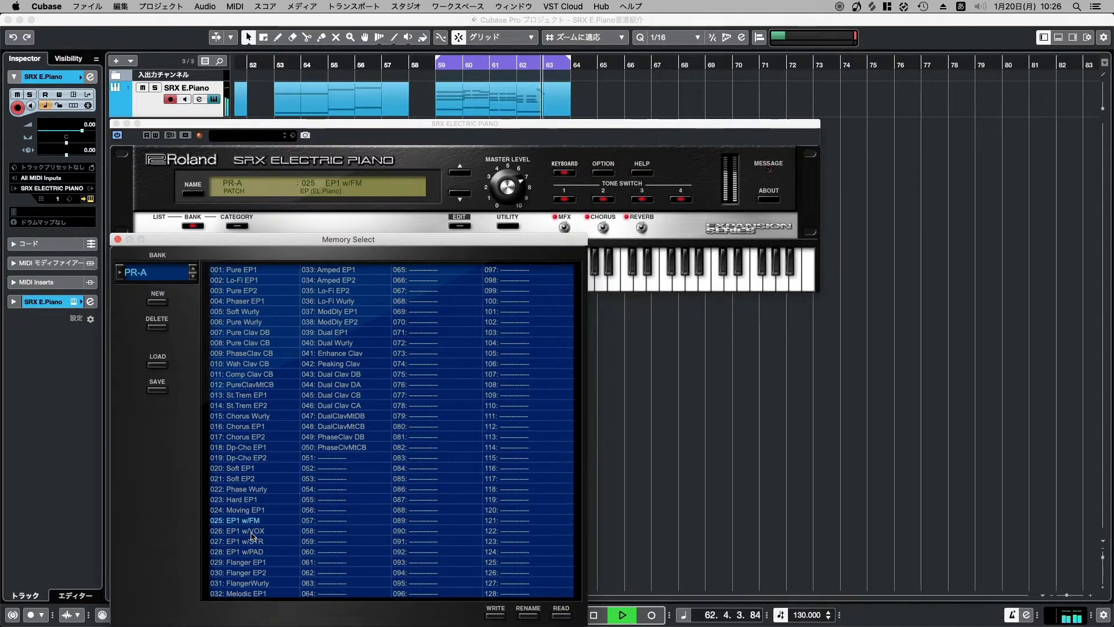
left_click(251, 530)
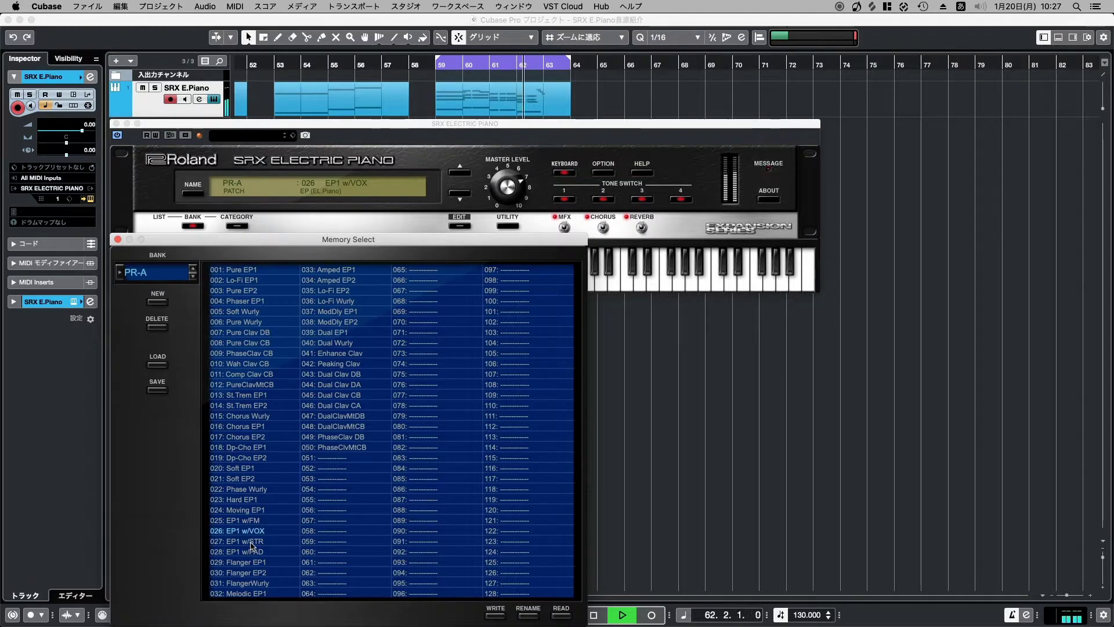
left_click(250, 541)
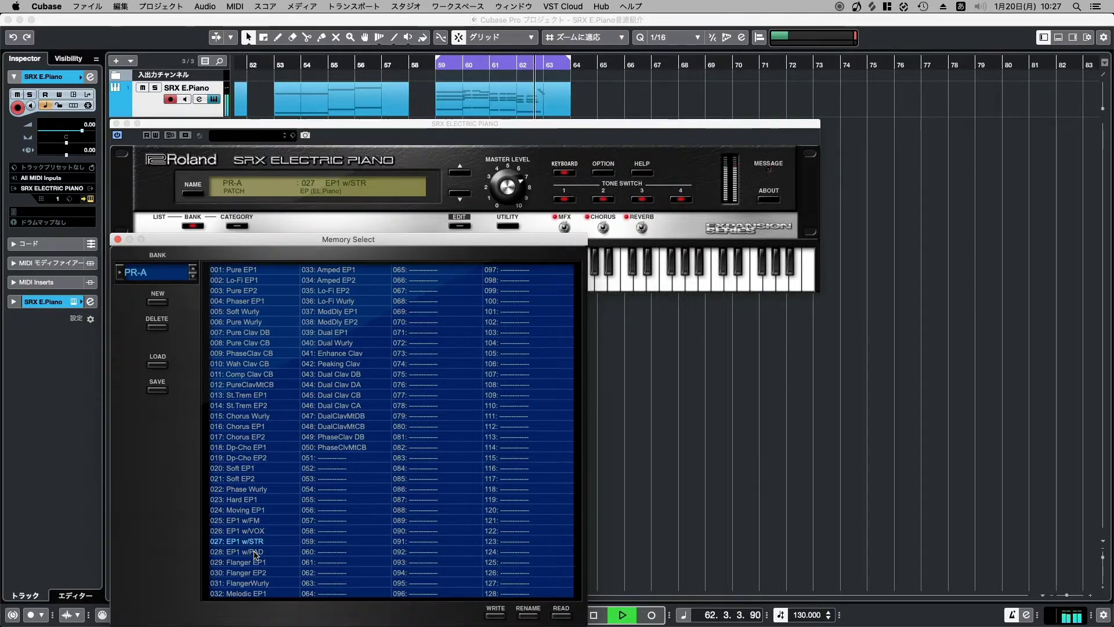
left_click(255, 552)
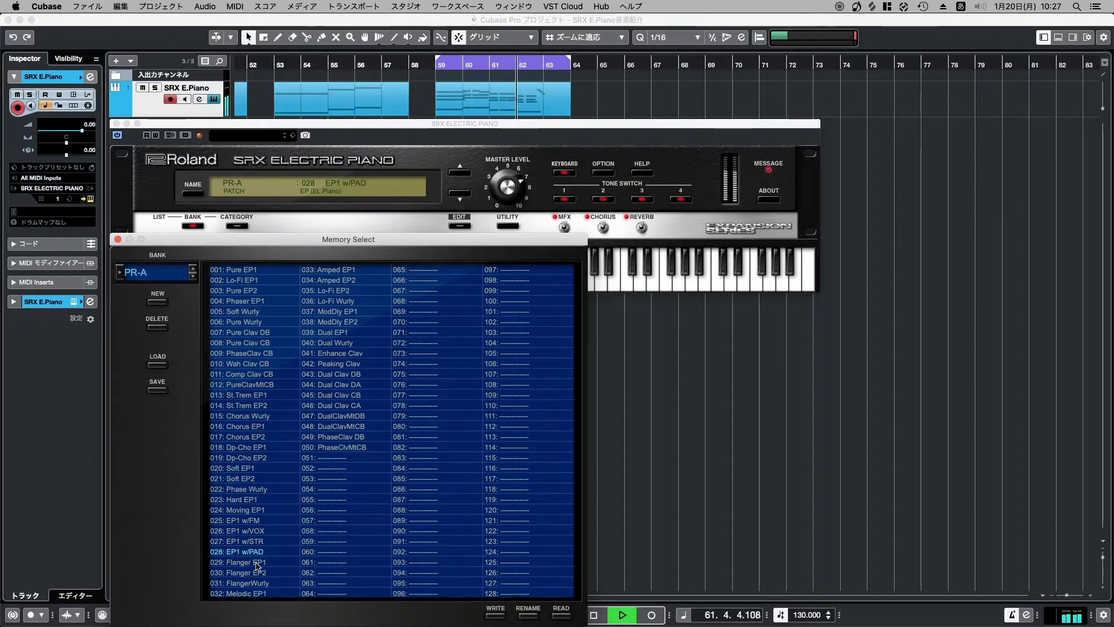
Step: Audition the three flanger patches from 029 Flanger EP1 to 031 FlangerWurly, plus 032 Melodic EP1, over the loop
left_click(256, 562)
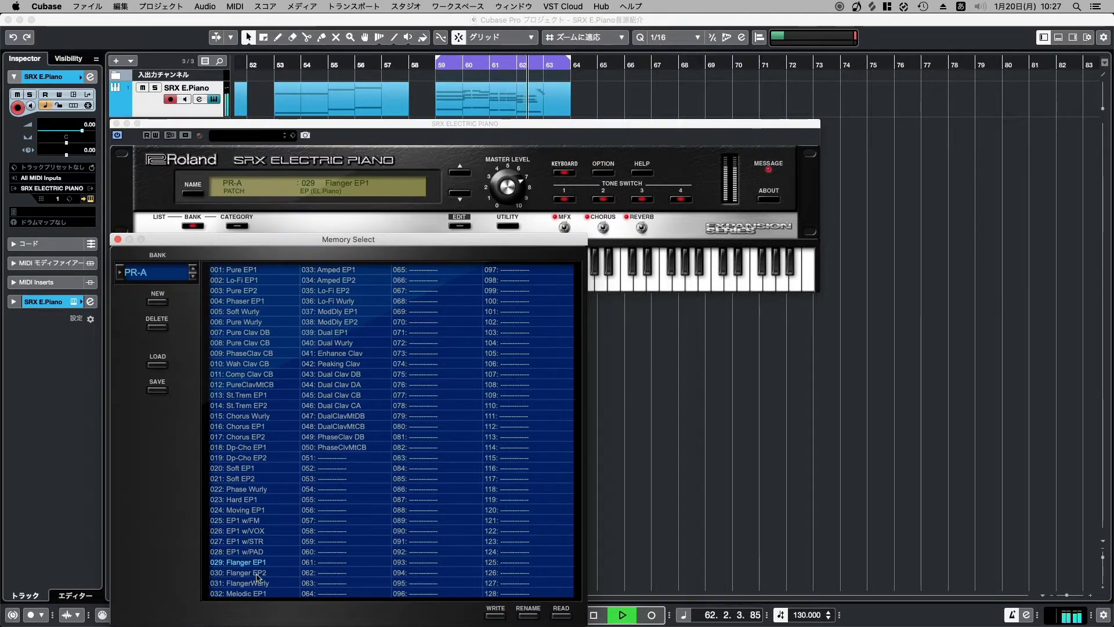
left_click(258, 575)
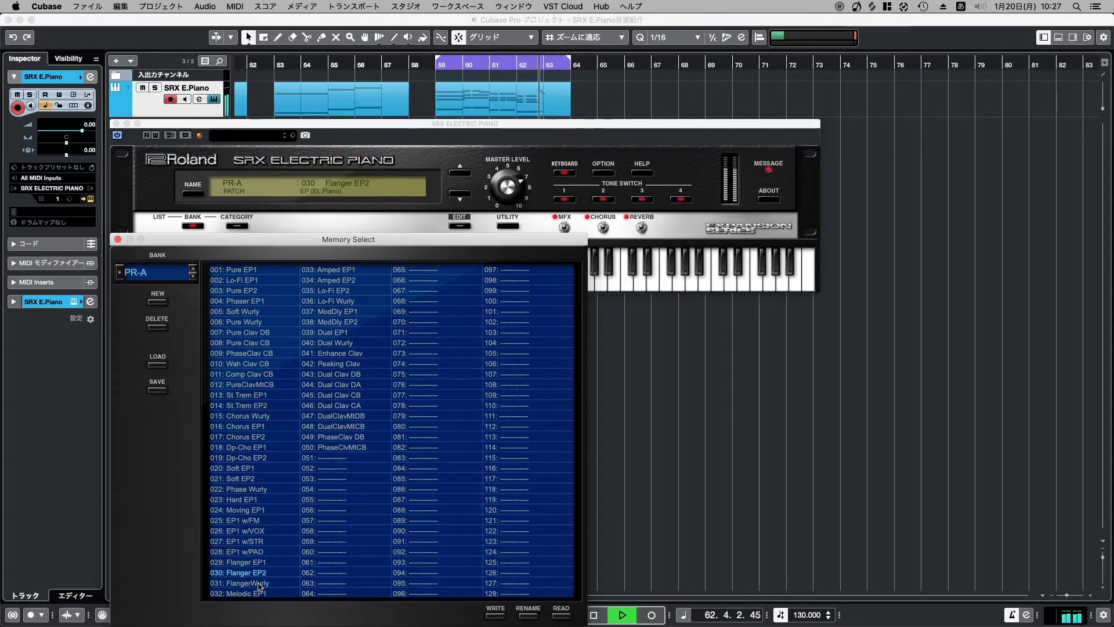
left_click(259, 584)
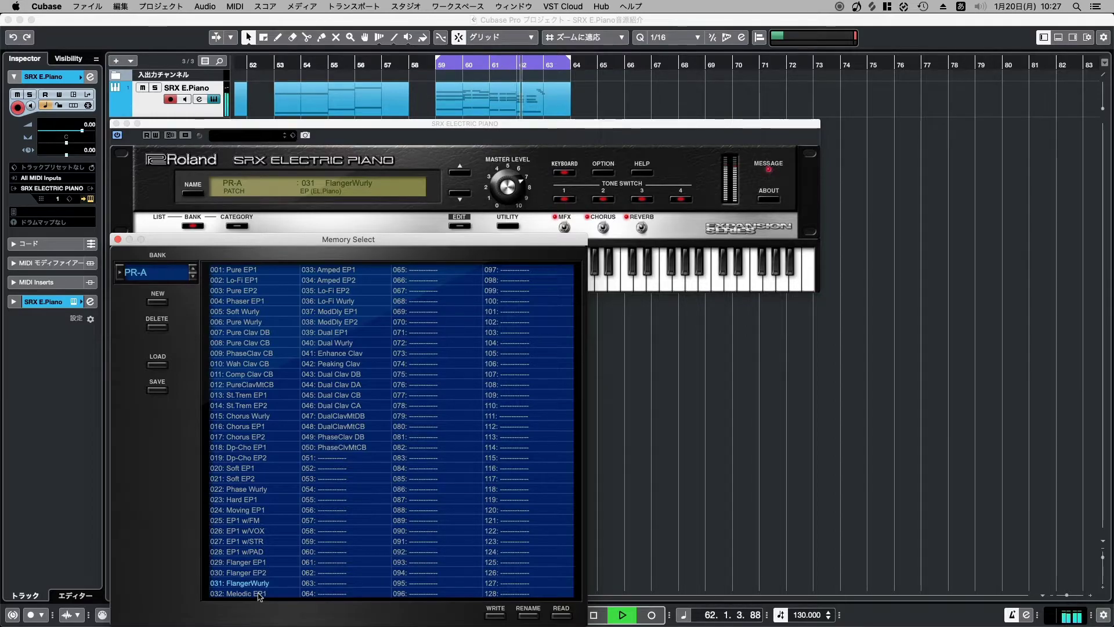
left_click(259, 593)
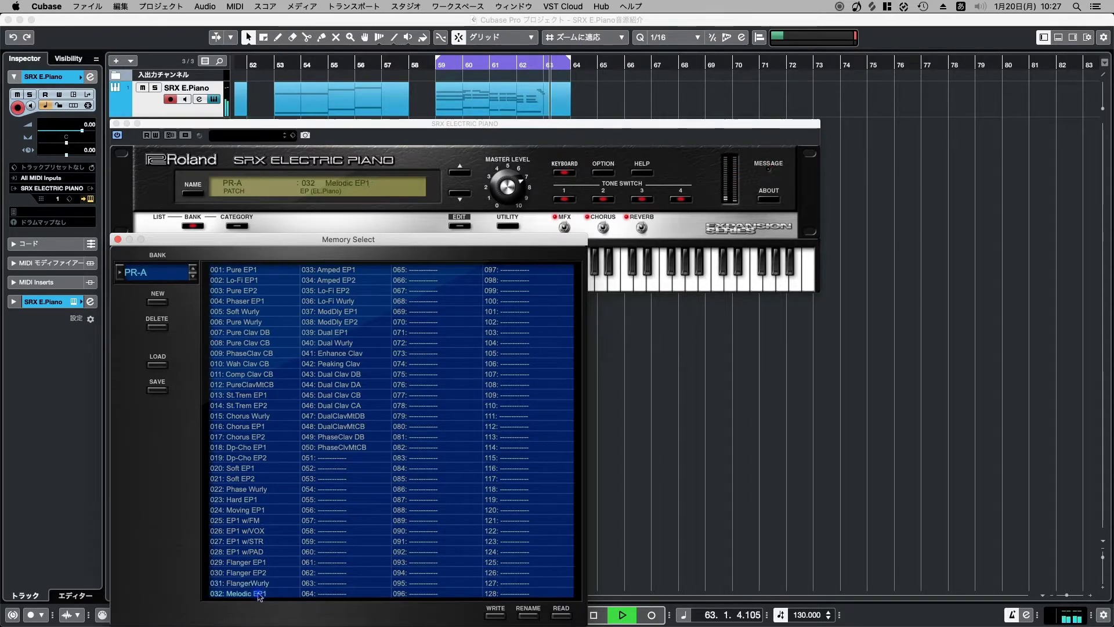
Step: Audition the amped and lo-fi patches in order over the loop, from 033 Amped EP1 to 036 Lo-Fi Wurly
left_click(345, 270)
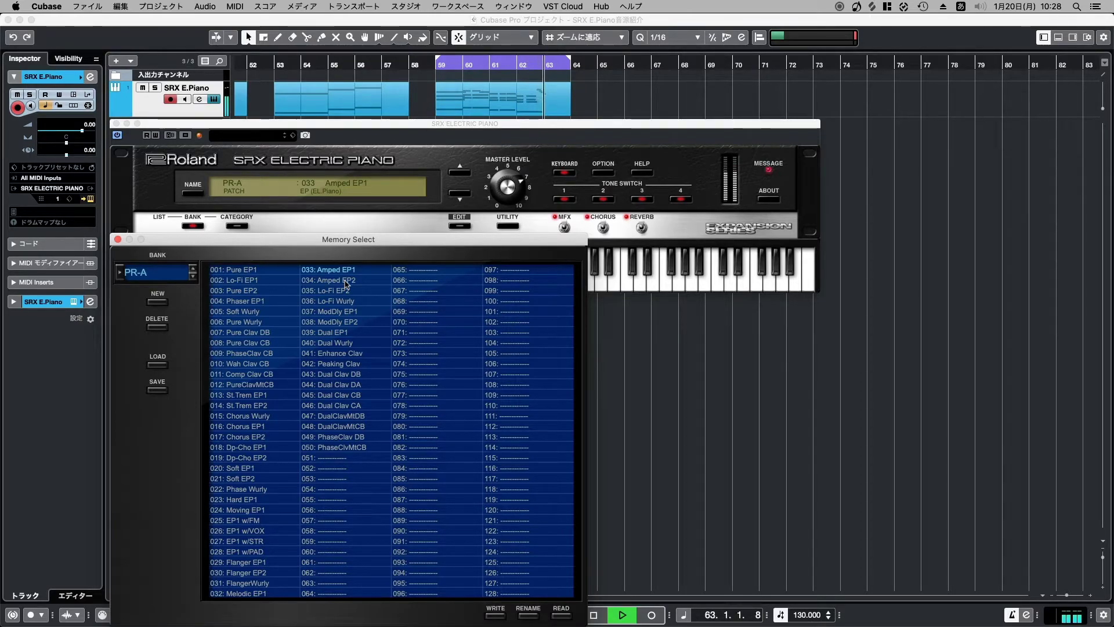
left_click(346, 281)
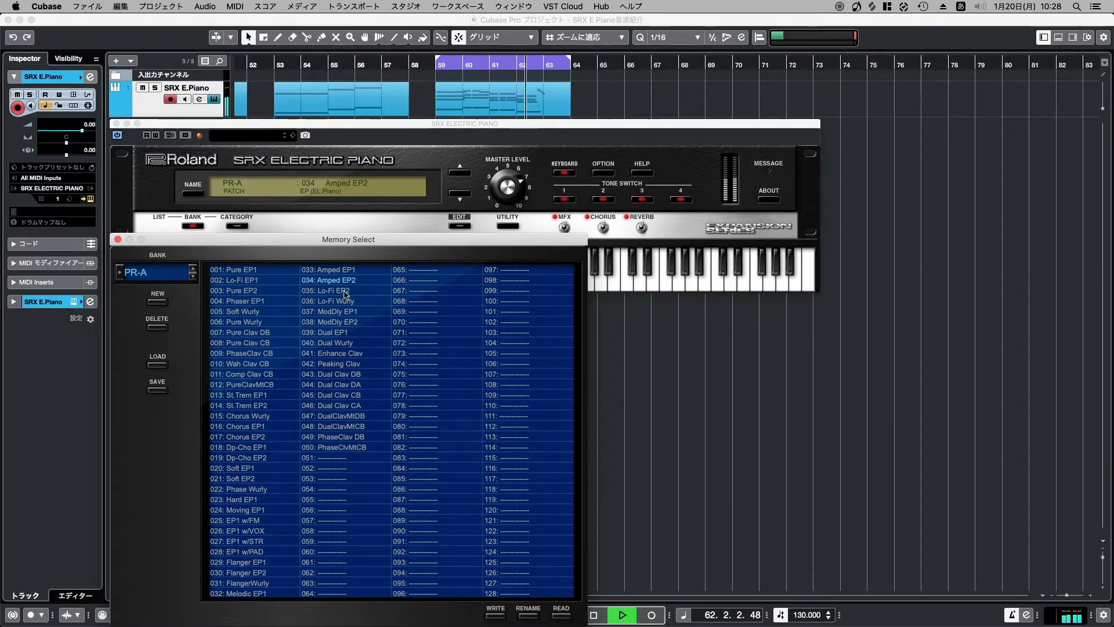
left_click(344, 291)
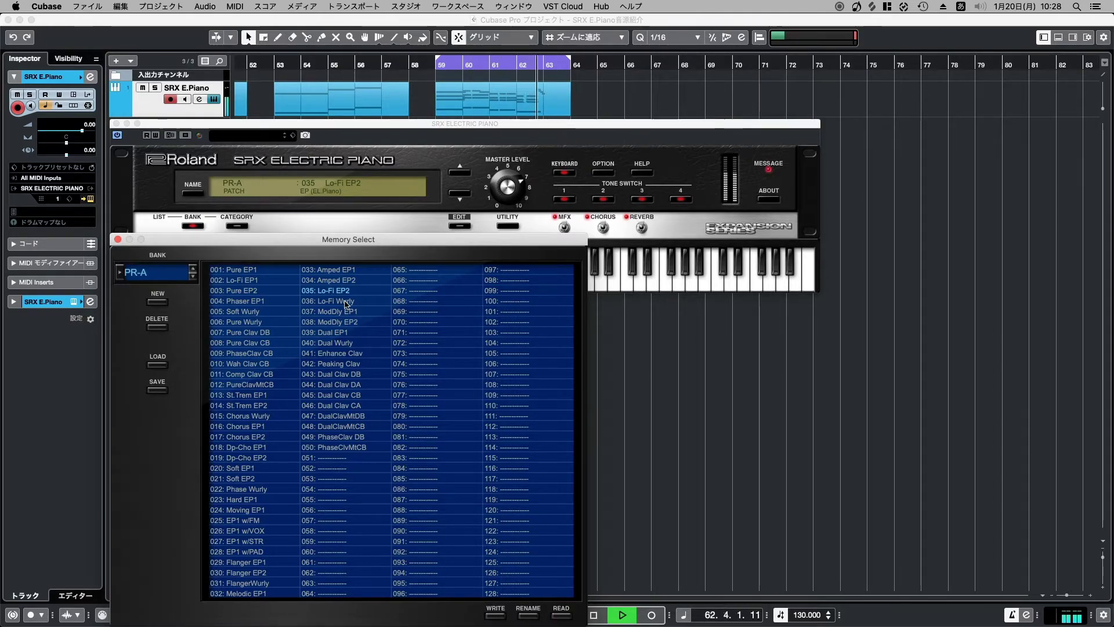
left_click(346, 301)
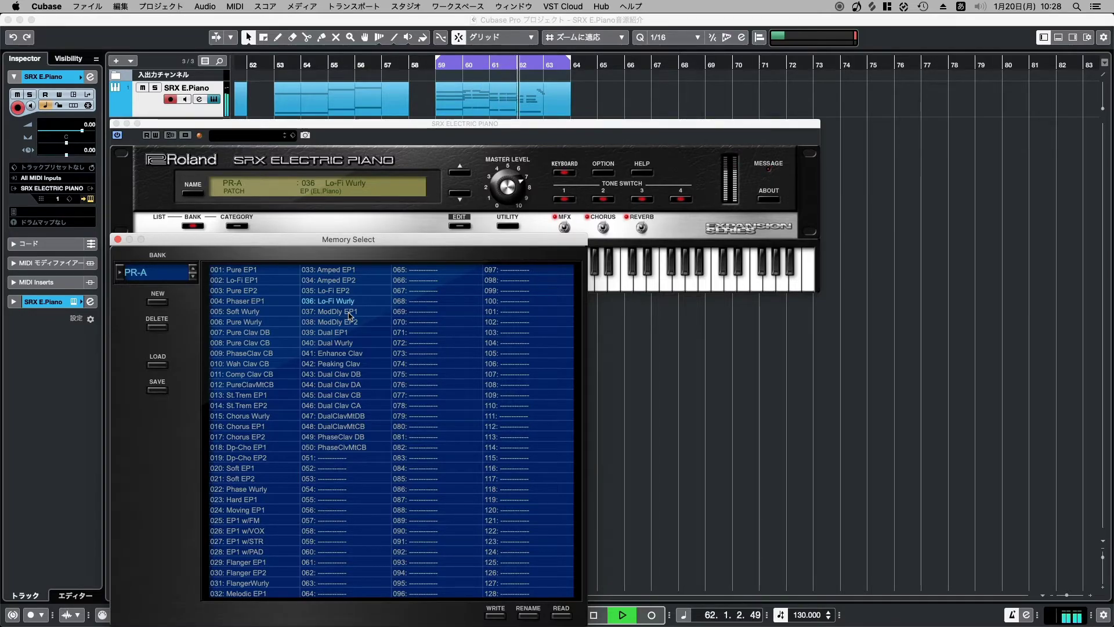
Step: Audition the modulated-delay and dual electric piano patches in order over the loop, from 037 ModDly EP1 to 040 Dual Wurly
left_click(349, 314)
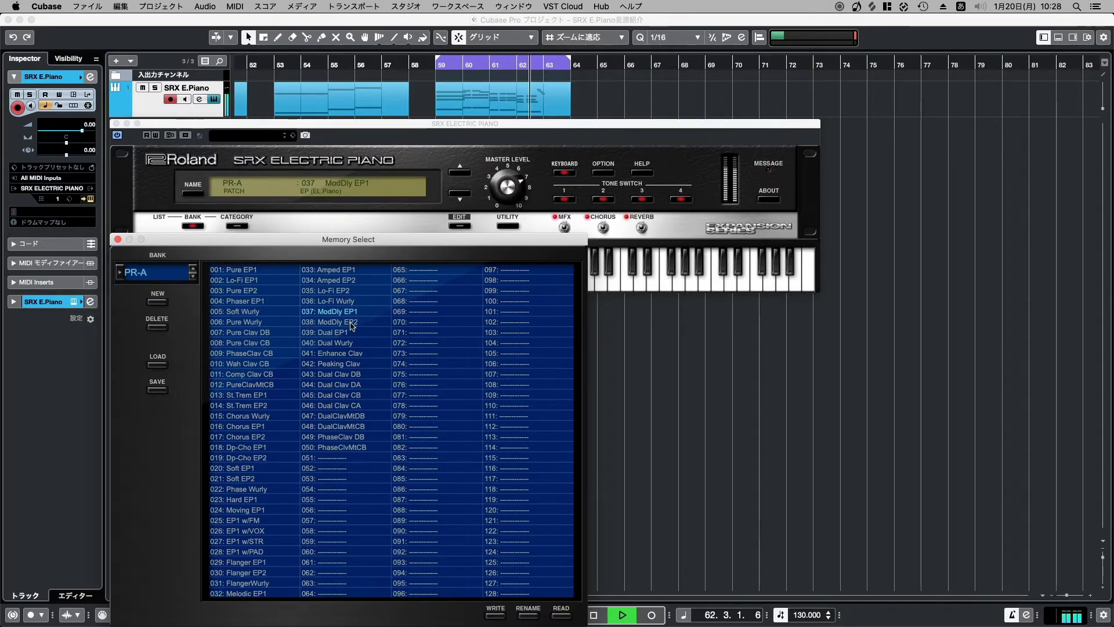
left_click(351, 323)
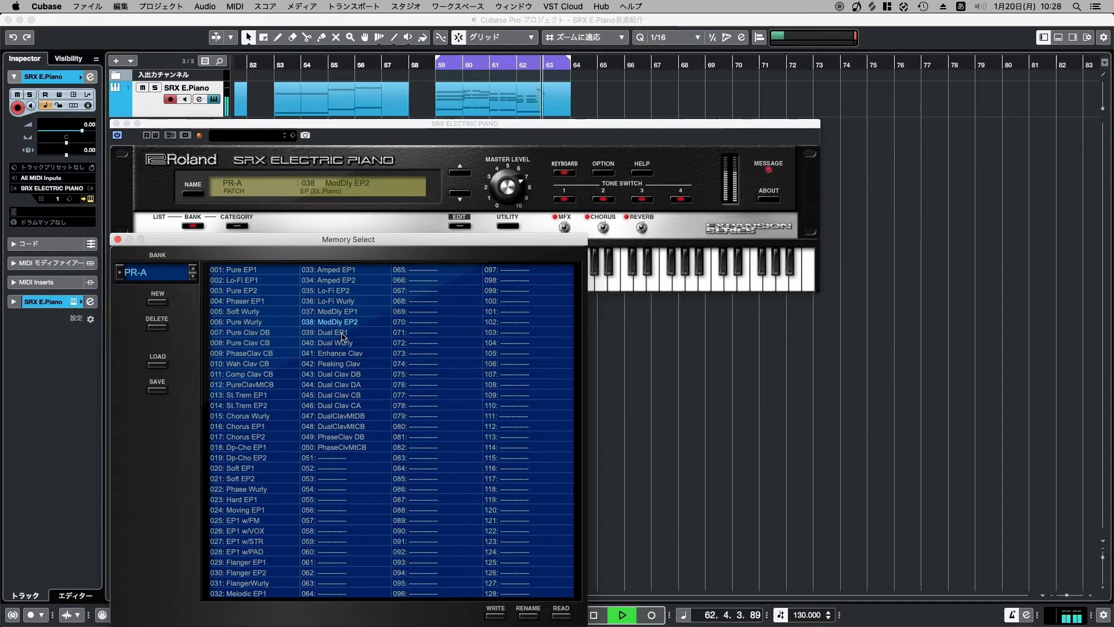
left_click(343, 334)
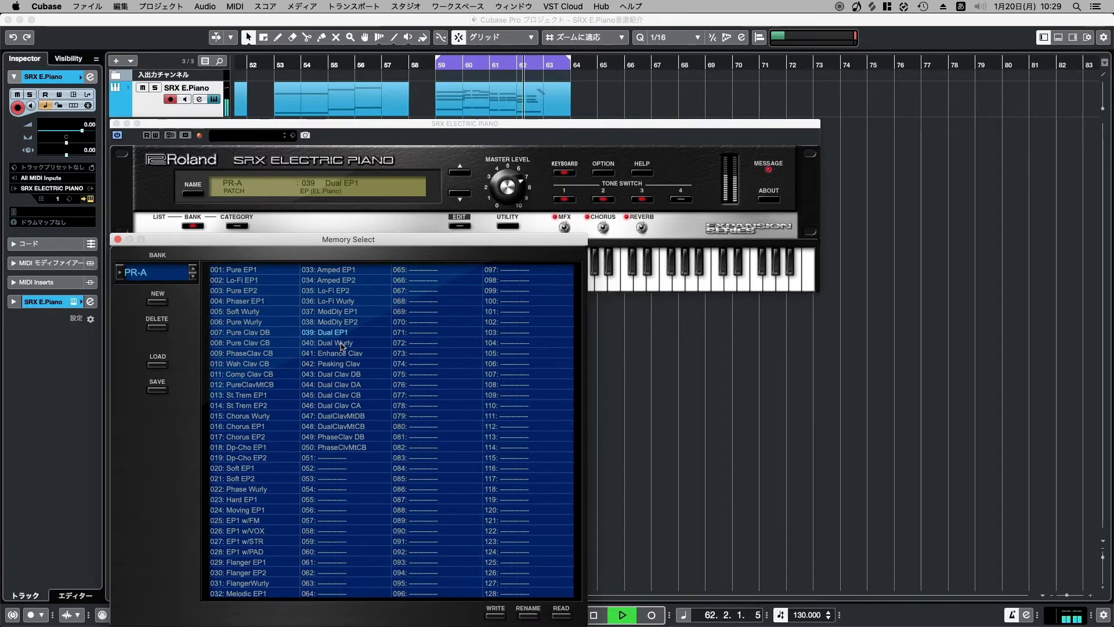
left_click(342, 343)
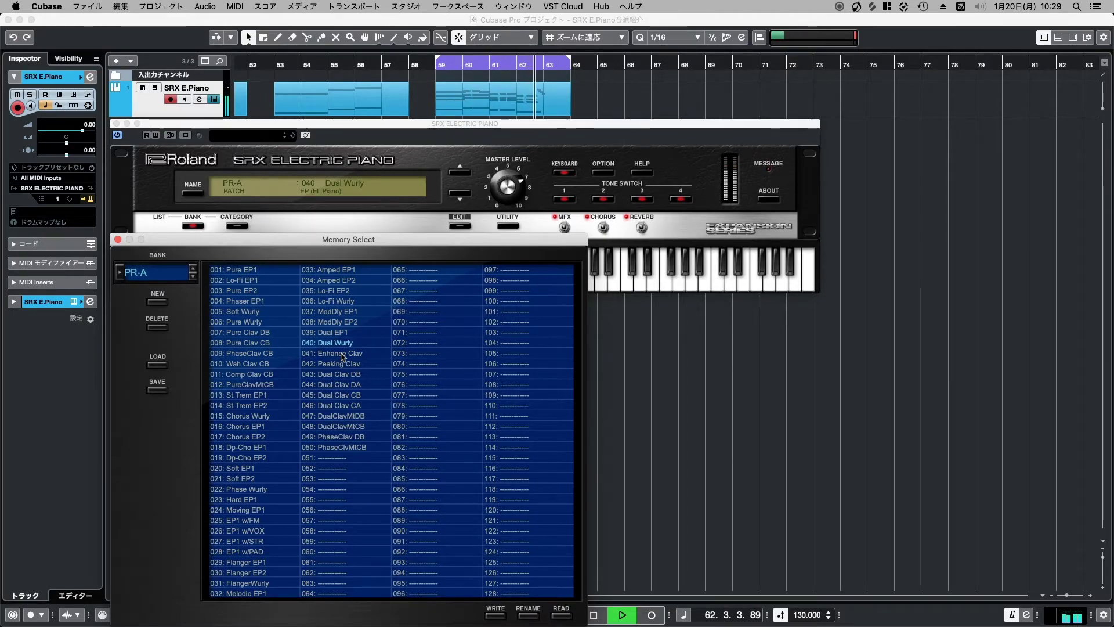
Step: Audition 041 Enhance Clav and 042 Peaking Clav, plus the four Dual Clav patches from 043 Dual Clav DB to 046 Dual Clav CA
left_click(342, 355)
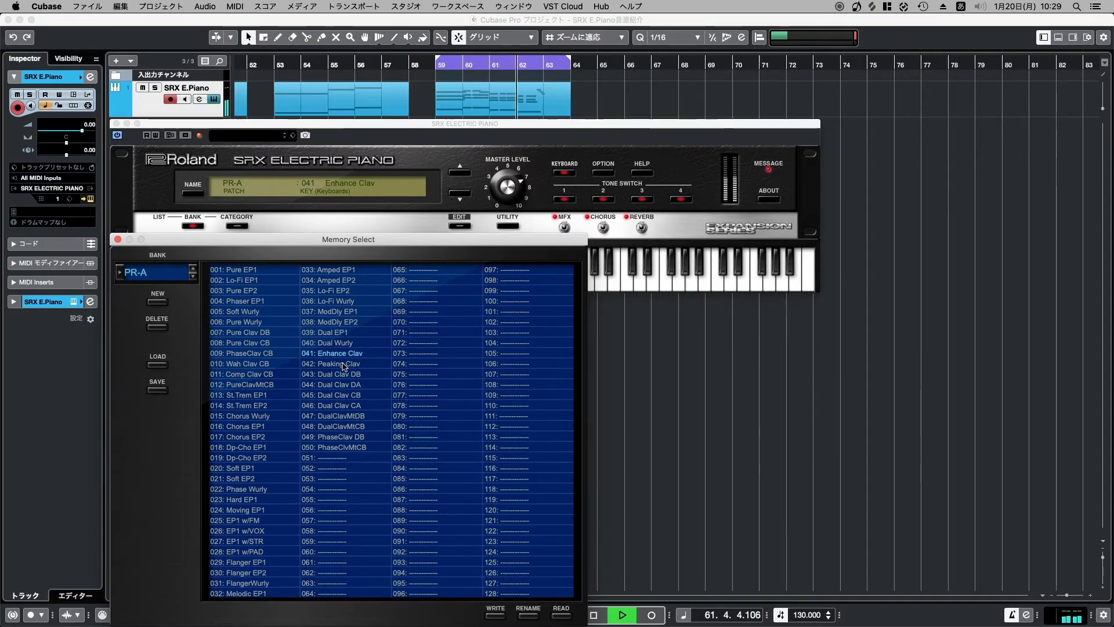
left_click(344, 364)
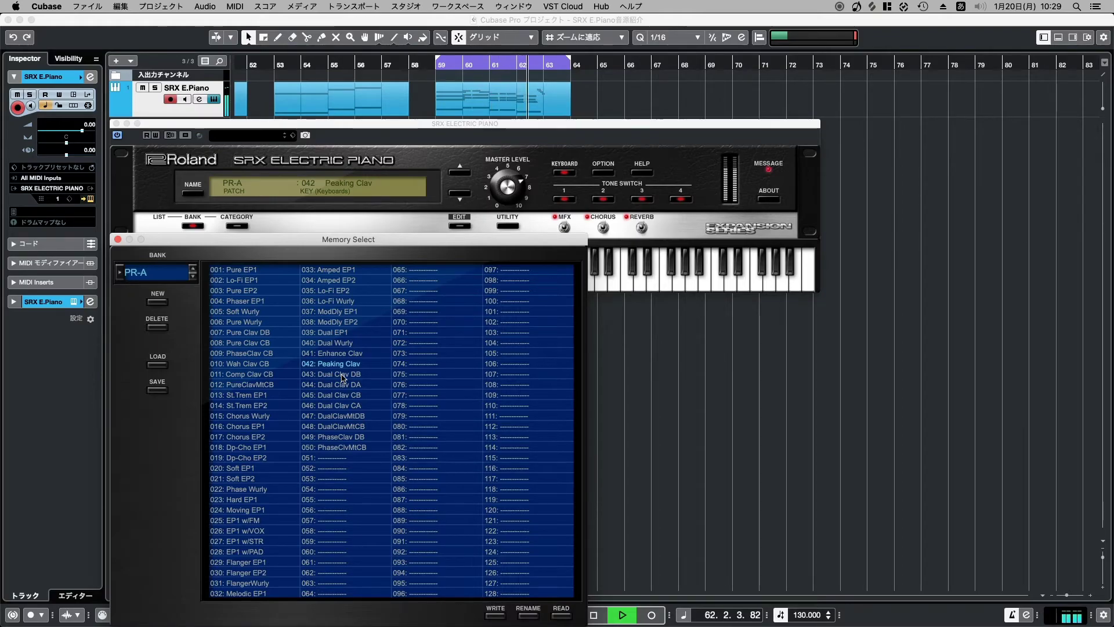
left_click(343, 374)
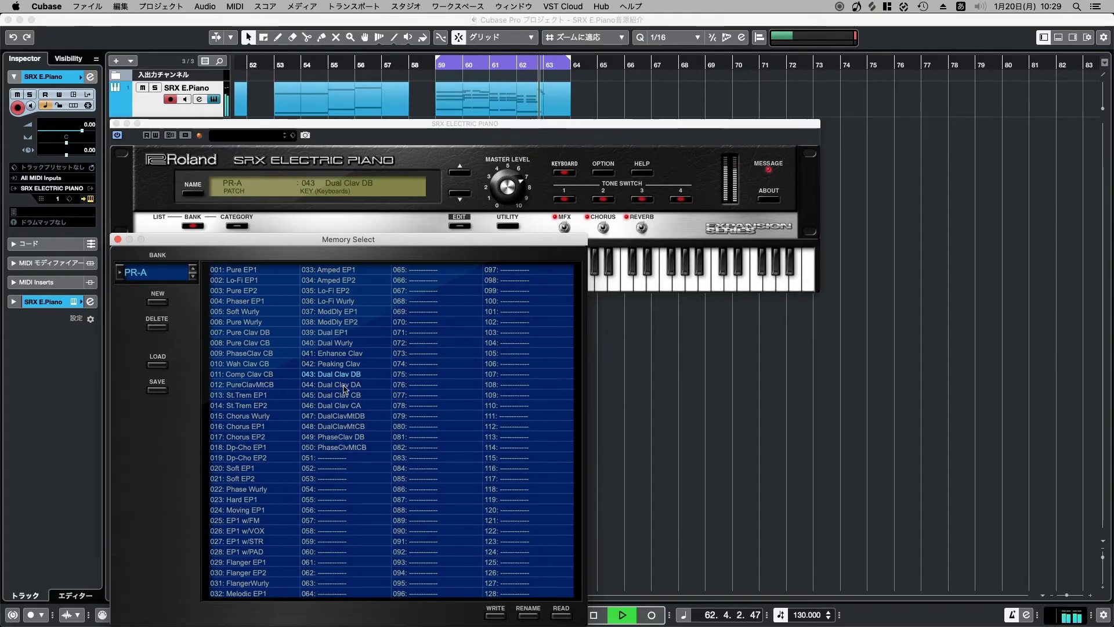
left_click(345, 387)
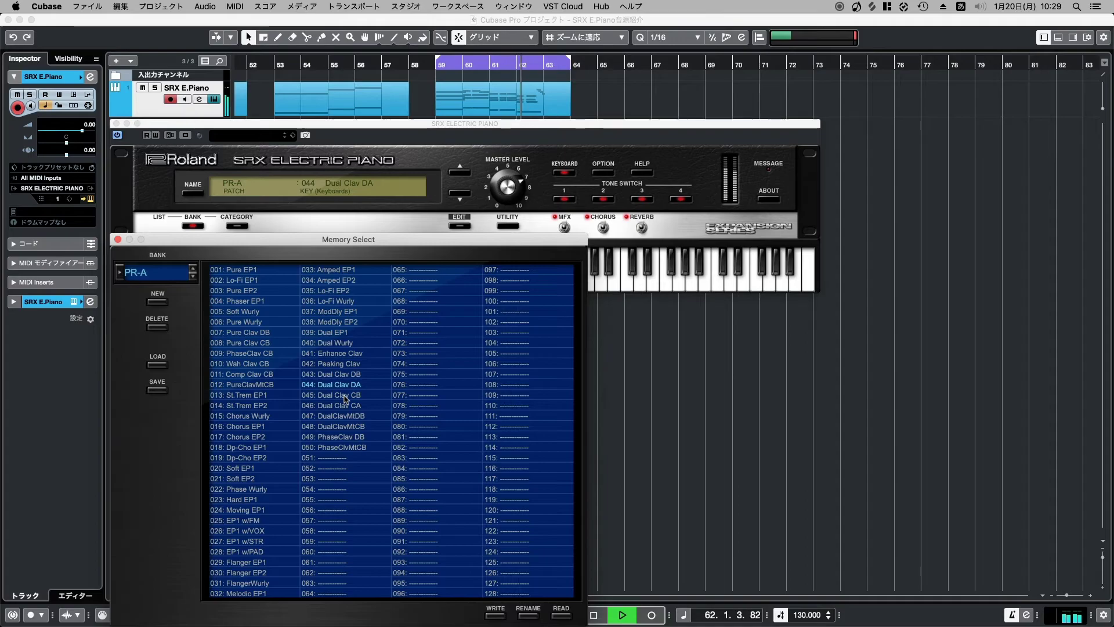
left_click(344, 397)
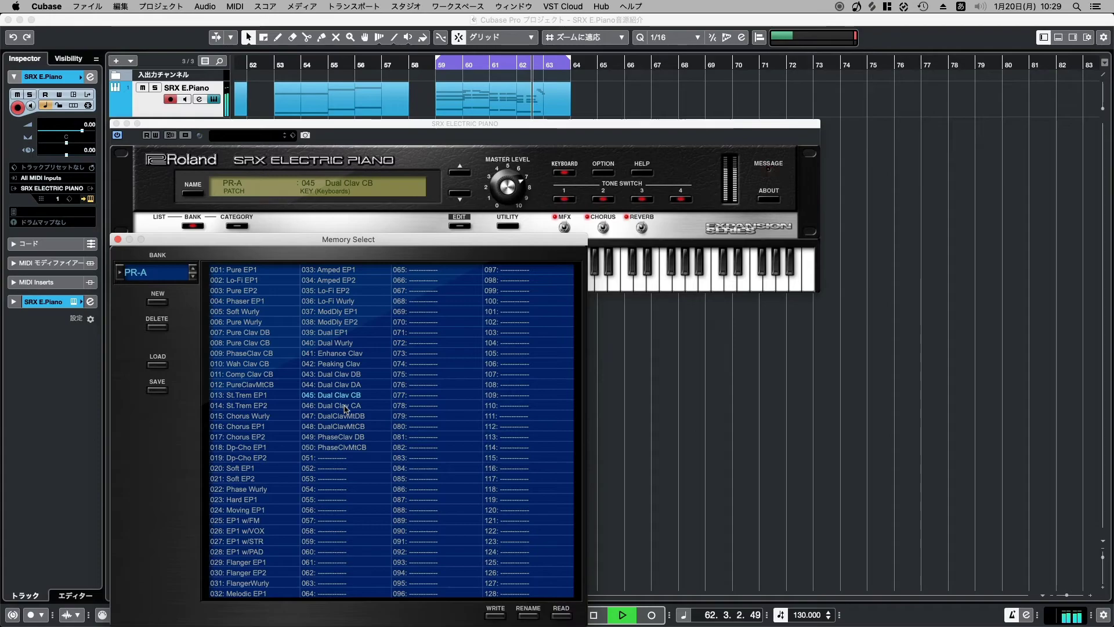
left_click(345, 405)
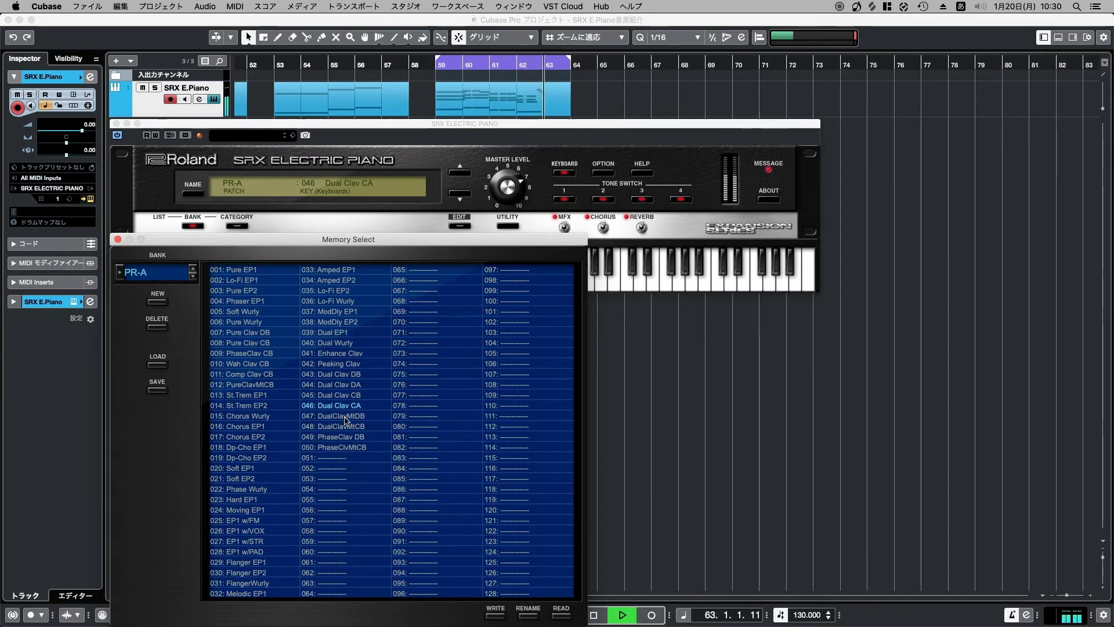
Step: Audition the muted dual and phase clav patches in order over the loop, from 047 DualClavMtDB to 050 PhaseClvMtCB
left_click(345, 417)
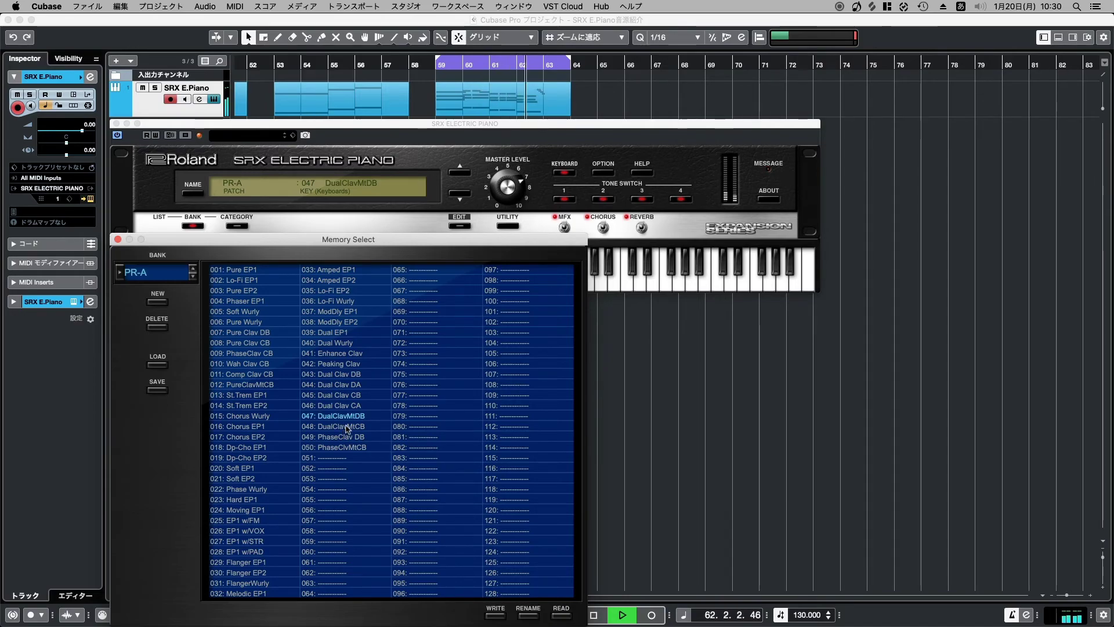
left_click(347, 427)
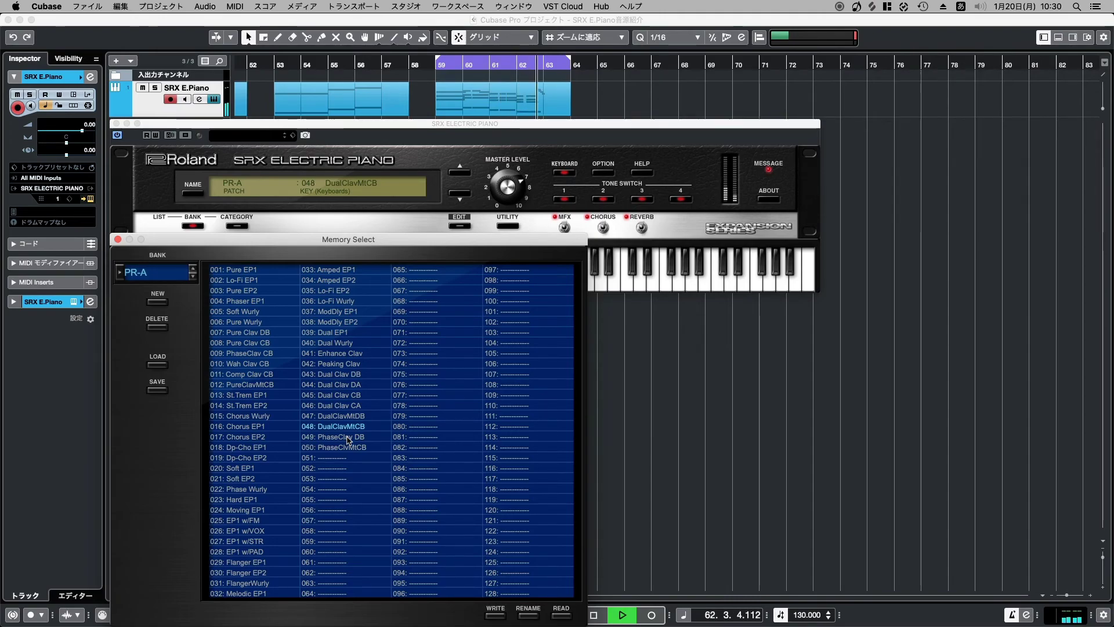
left_click(348, 438)
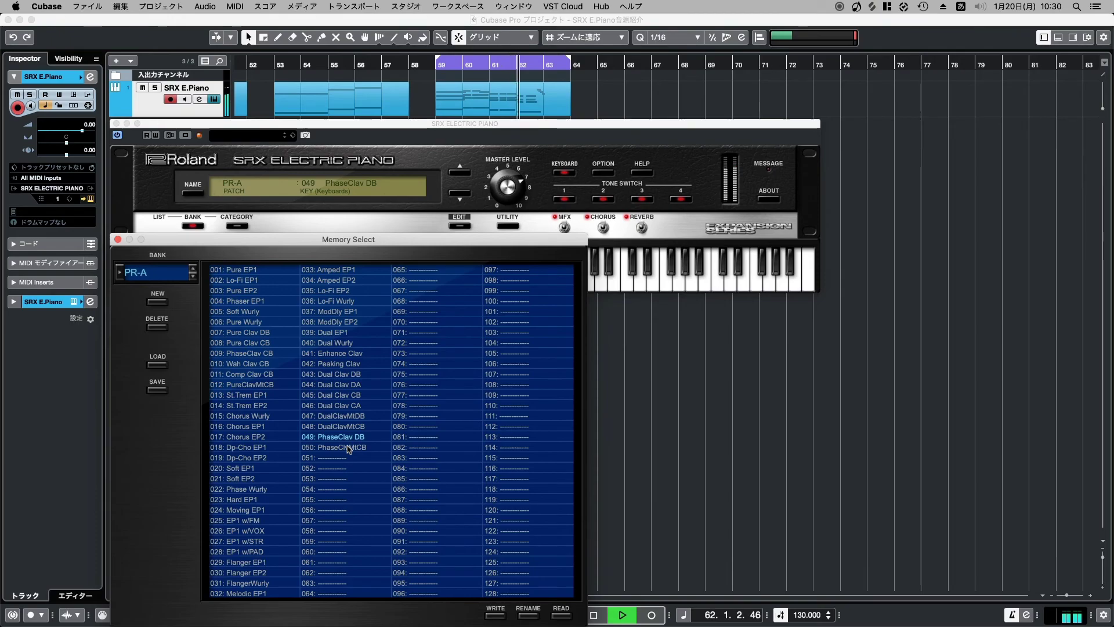
left_click(346, 447)
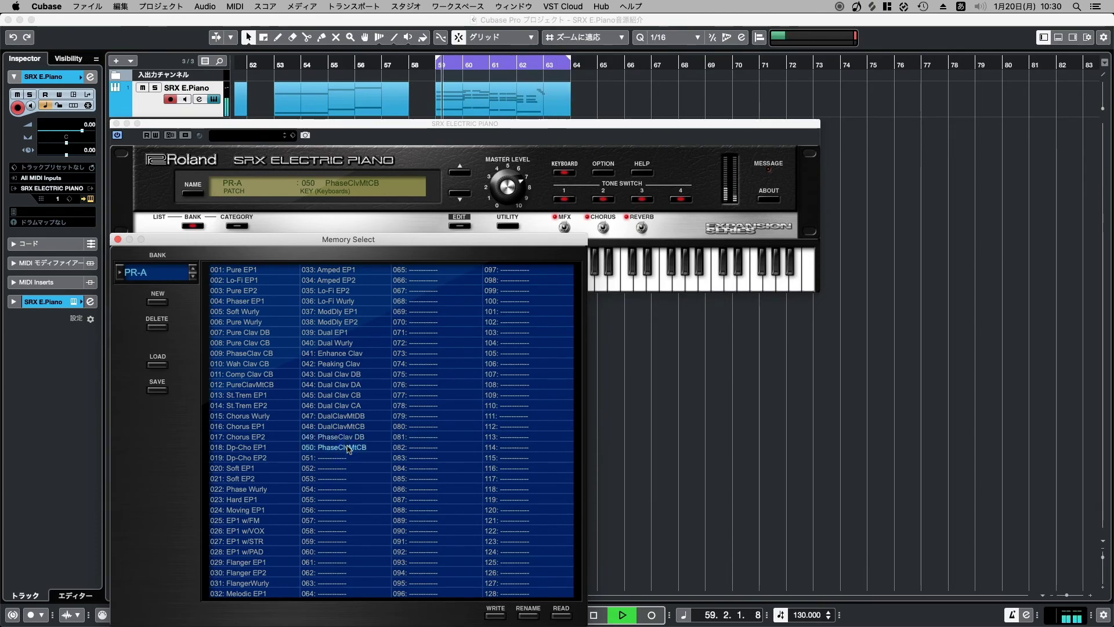